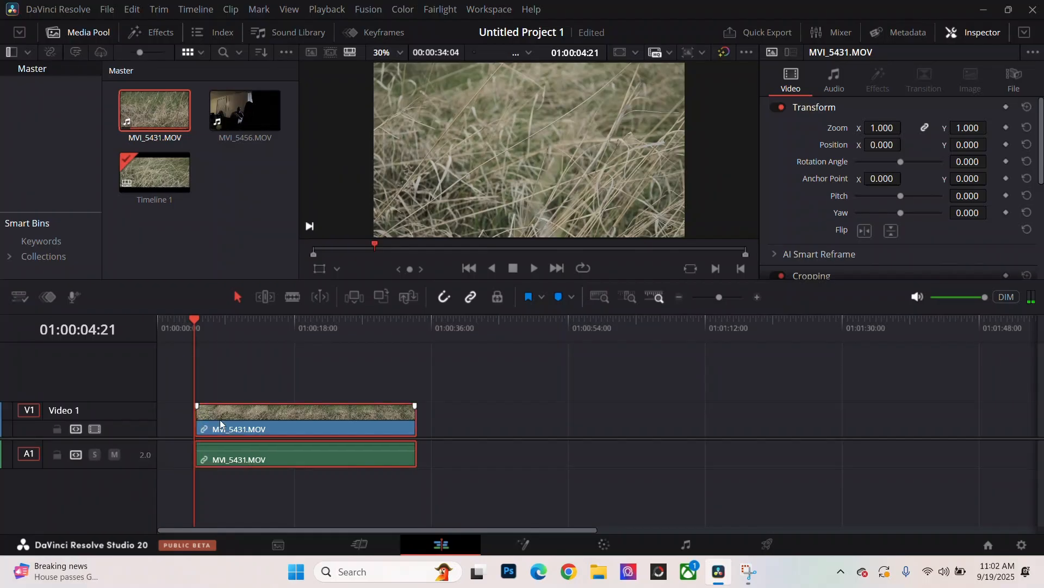
# Move the MVI_5431.MOV clip to the start of the timeline and play it back to 01:00:08:10.
pyautogui.moveTo(220, 419); pyautogui.dragTo(138, 416)
pyautogui.press('Home')
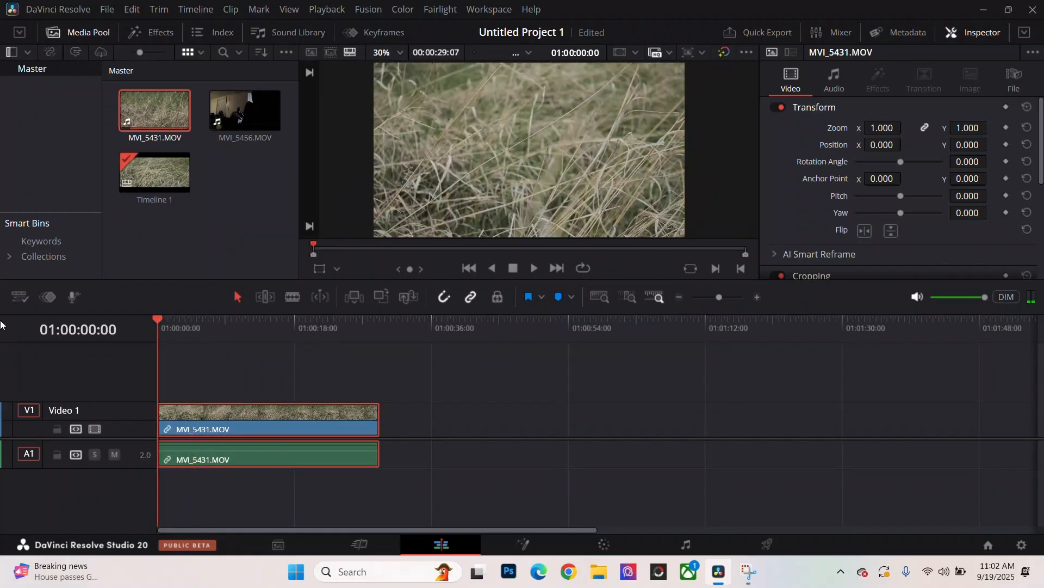
pyautogui.press('space')
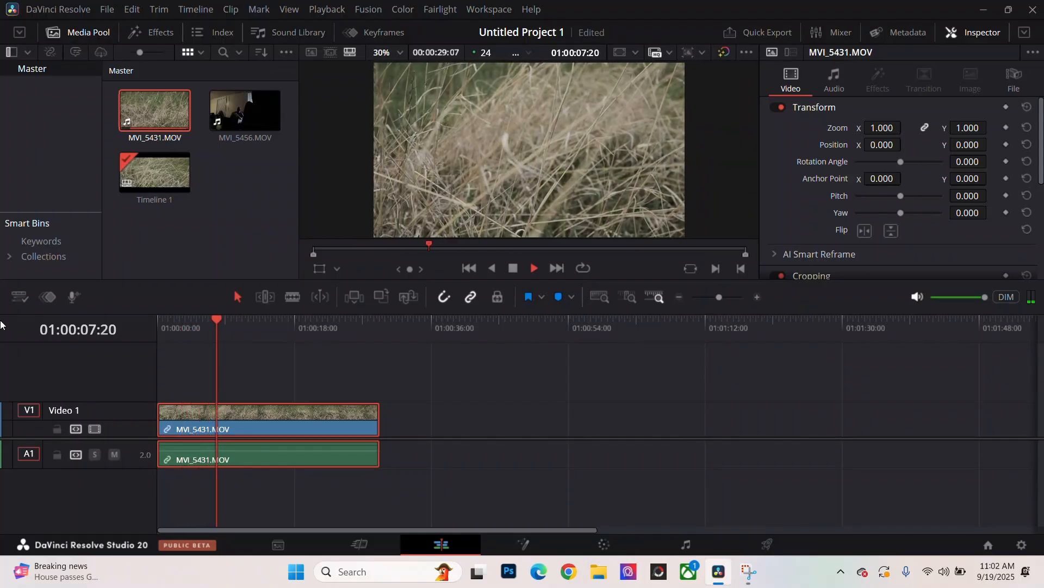
pyautogui.press('space')
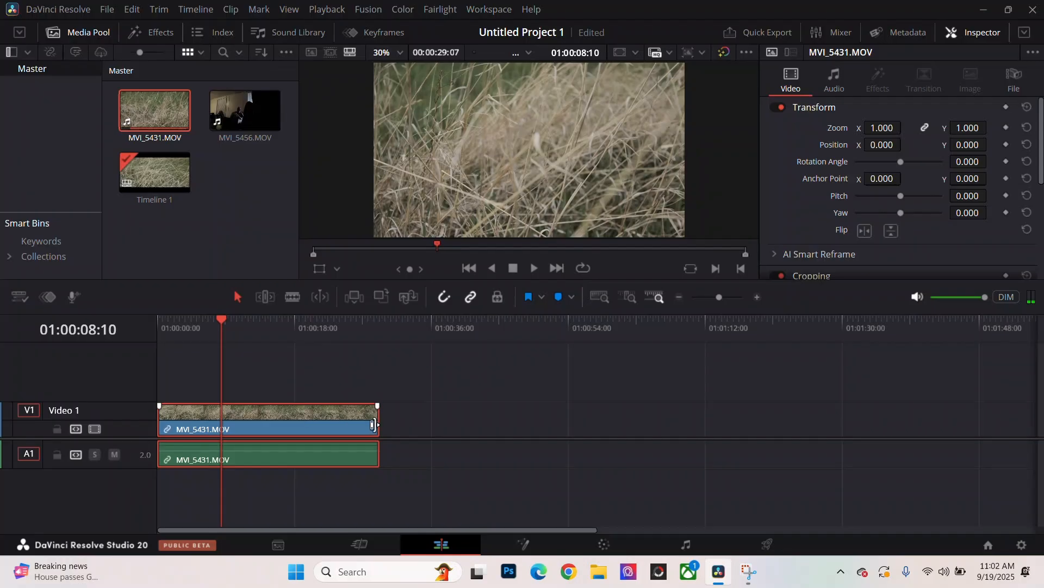
# Trim the end of the MVI_5431.MOV clip to 01:00:08:10, return the playhead to the start and save the project.
pyautogui.moveTo(378, 424); pyautogui.dragTo(222, 426)
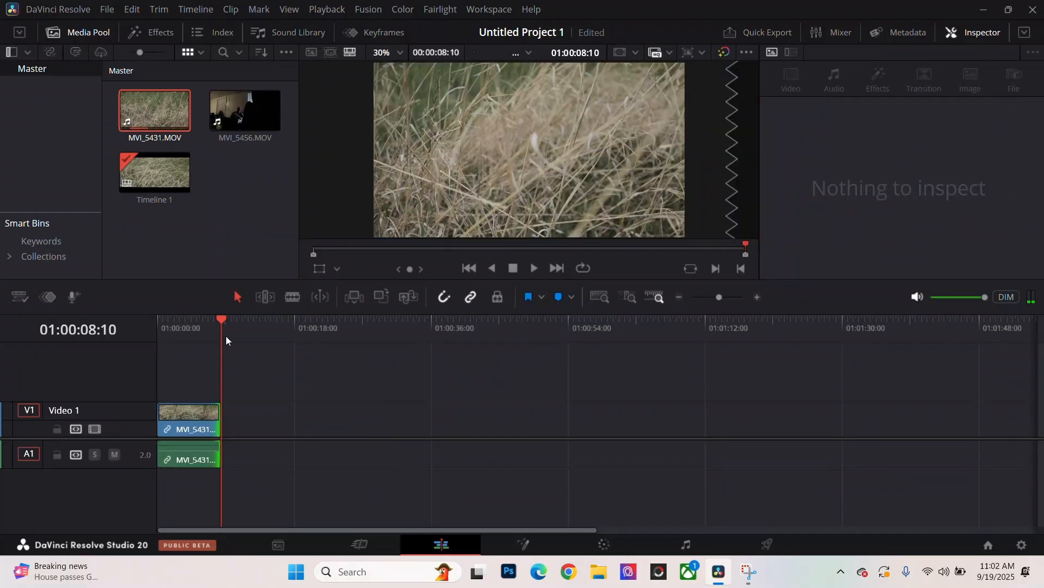
pyautogui.moveTo(221, 321); pyautogui.dragTo(22, 341)
pyautogui.hotkey('ctrl', 's')
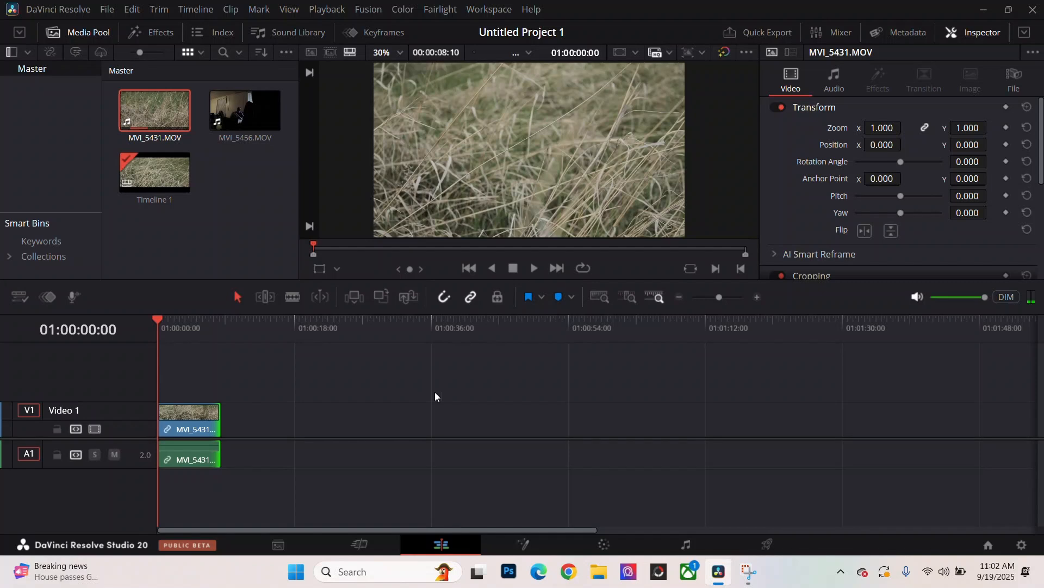
# In the primary color corrections for the grass clip, raise the contrast to 1.448 and warm the temperature to about 290.
pyautogui.click(605, 544)
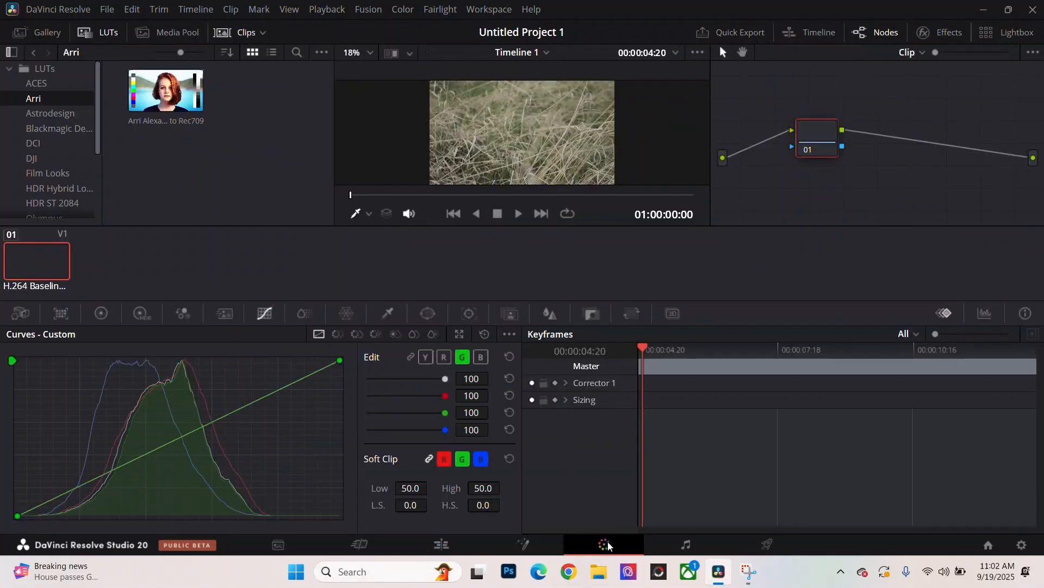
pyautogui.click(99, 317)
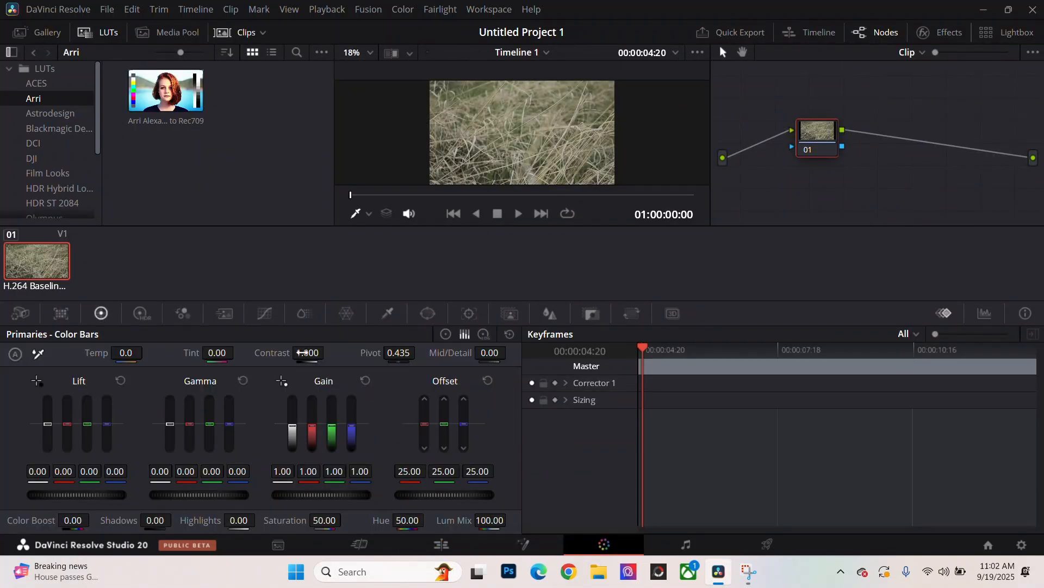
pyautogui.moveTo(305, 354); pyautogui.dragTo(364, 353)
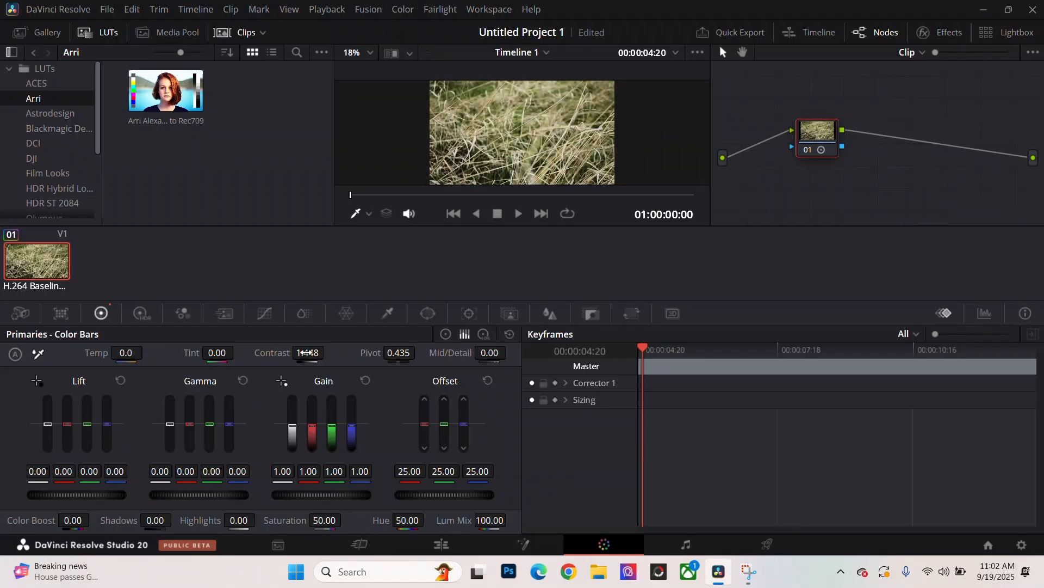
pyautogui.moveTo(125, 352); pyautogui.dragTo(147, 352)
# Add a midtone point to the blue custom curve and pull it slightly down.
pyautogui.click(260, 316)
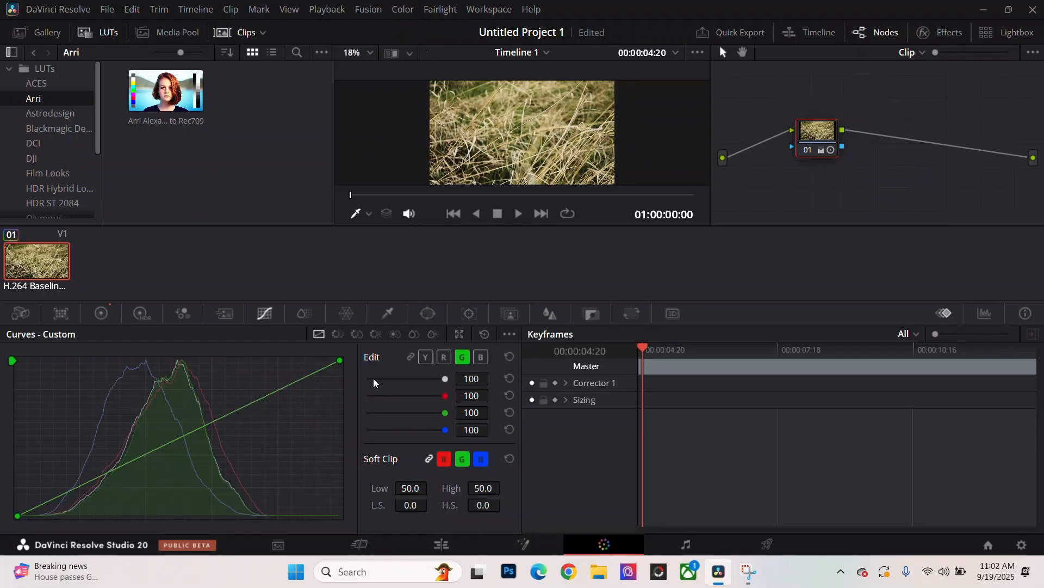
pyautogui.click(427, 359)
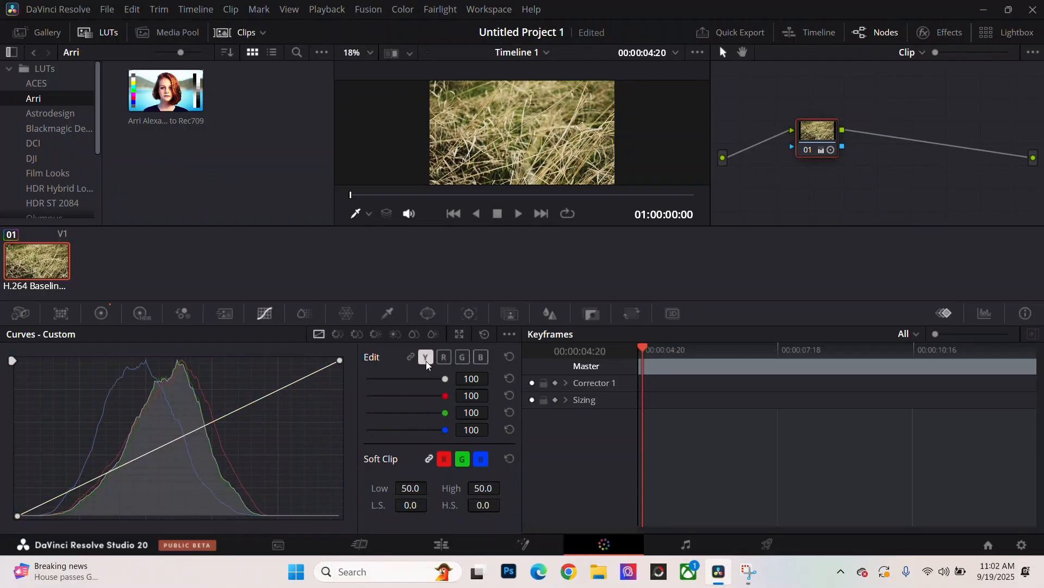
pyautogui.click(480, 358)
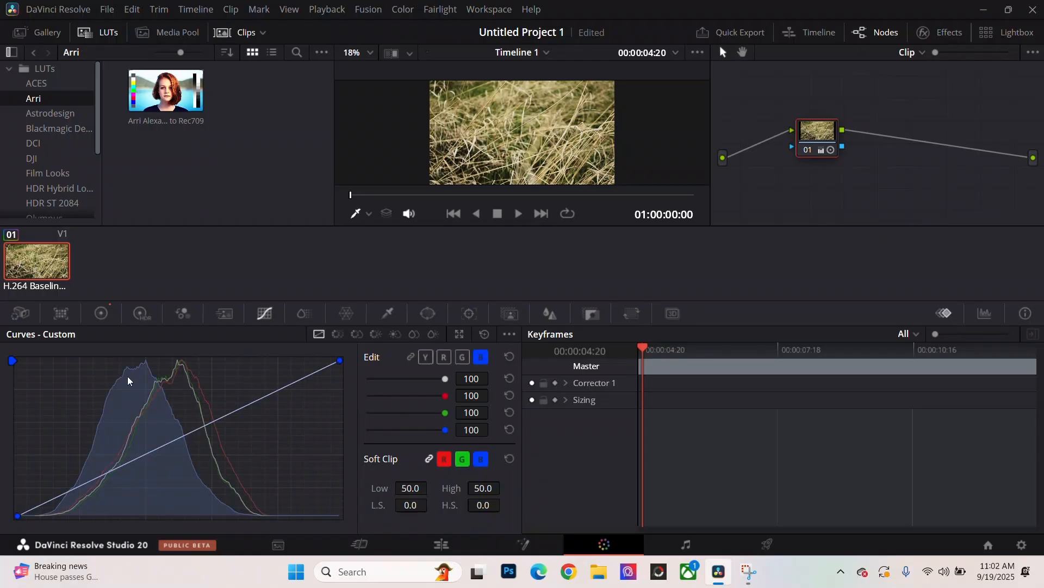
pyautogui.click(188, 432)
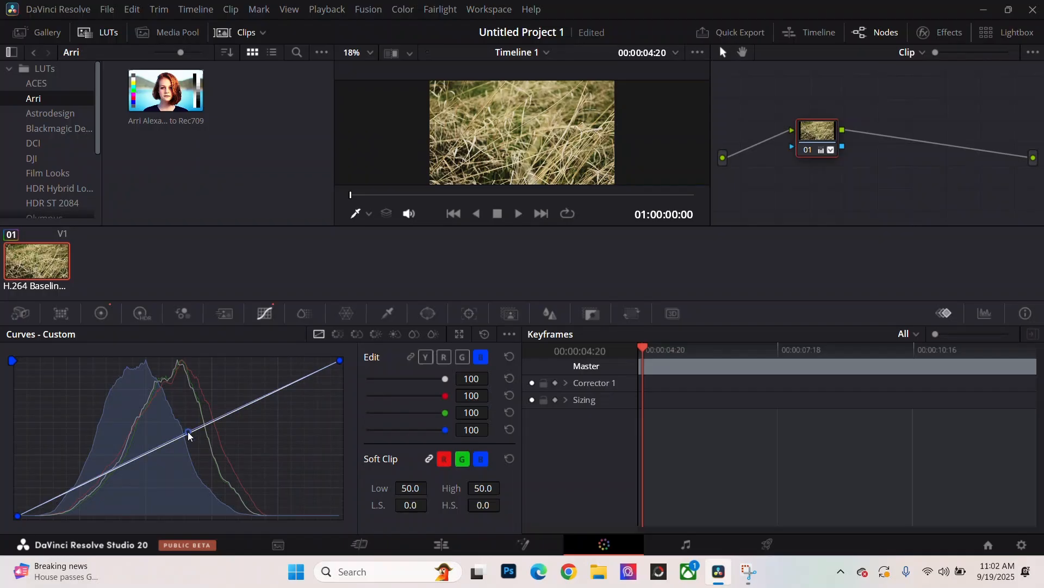
pyautogui.moveTo(188, 432)
pyautogui.mouseDown()
pyautogui.moveTo(194, 468)
pyautogui.moveTo(189, 438)
pyautogui.mouseUp()
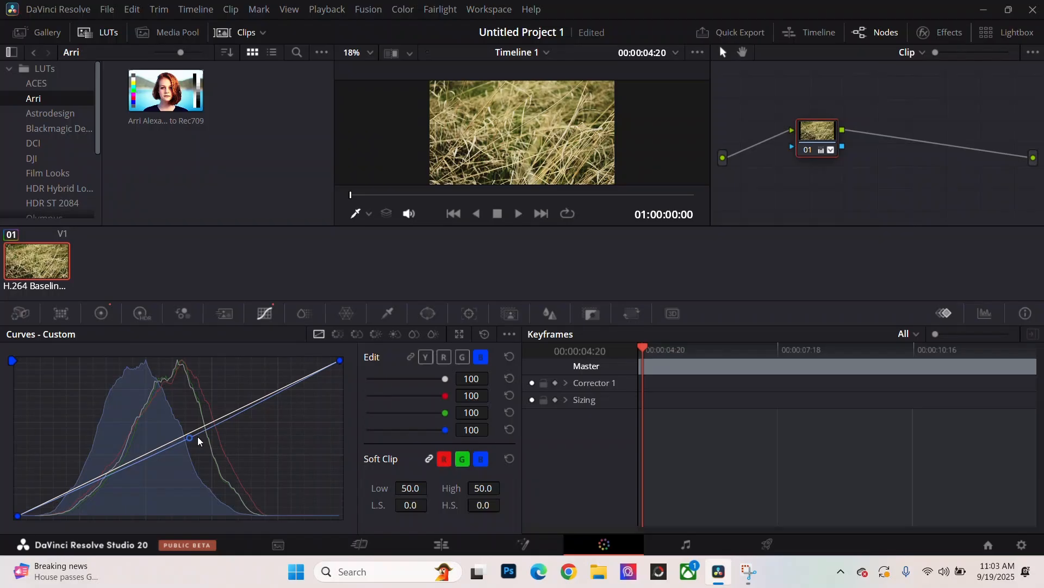
# Pull a midtone point on the green custom curve slightly down and raise the clip's color temperature to 690.
pyautogui.click(445, 357)
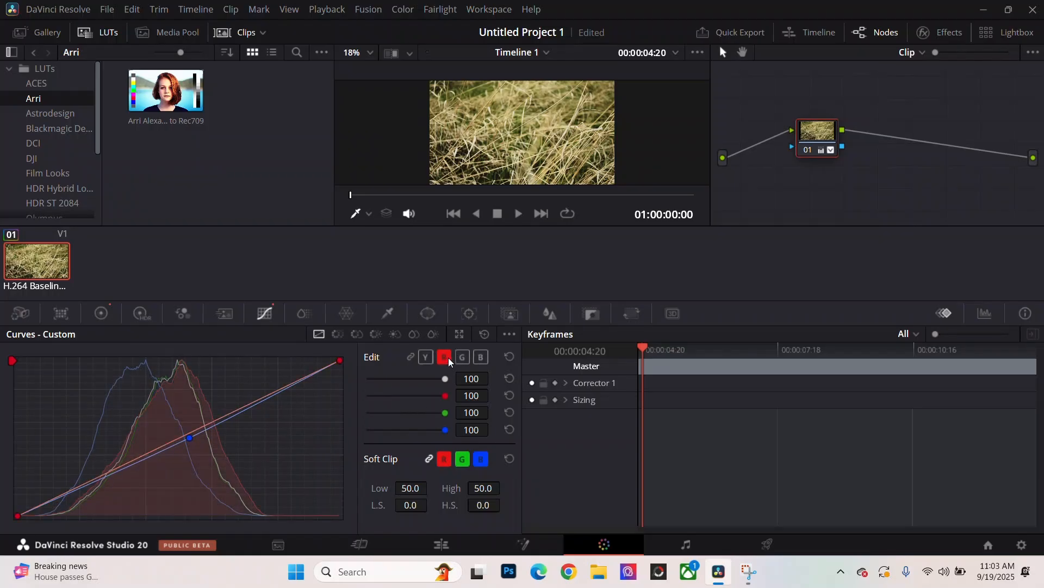
pyautogui.click(465, 357)
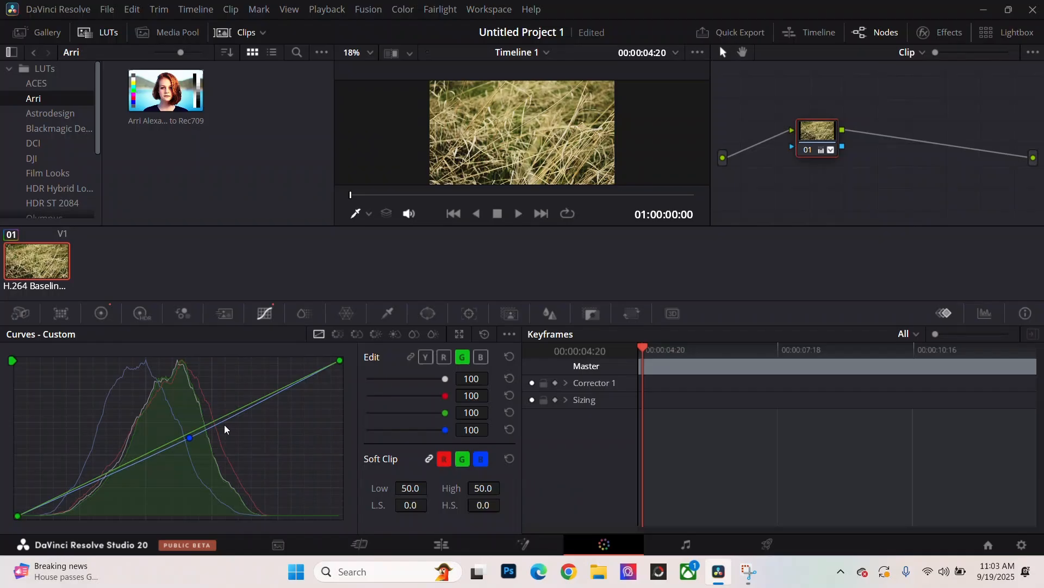
pyautogui.click(197, 427)
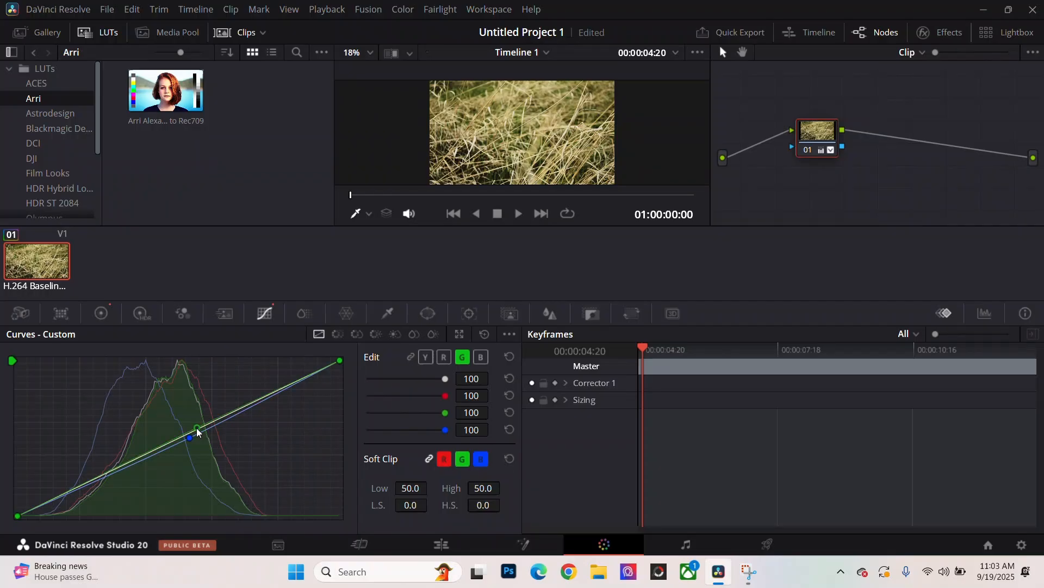
pyautogui.moveTo(197, 429); pyautogui.dragTo(197, 437)
pyautogui.click(101, 314)
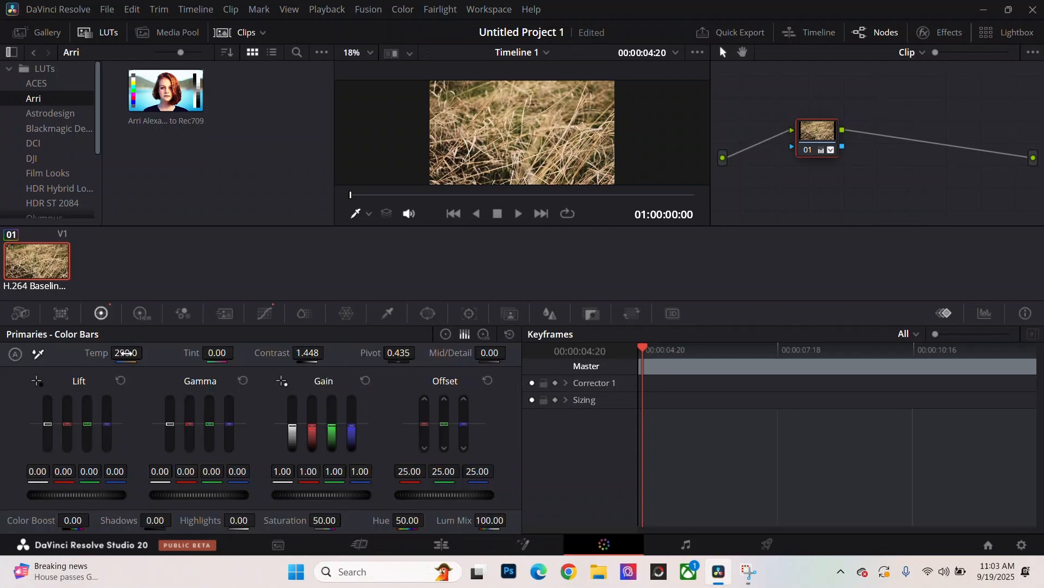
pyautogui.moveTo(126, 353)
pyautogui.mouseDown()
pyautogui.moveTo(147, 352)
pyautogui.moveTo(127, 351)
pyautogui.mouseUp()
# Slightly lift the black points of the blue and luma custom curves to soften the grass clip's shadows.
pyautogui.click(264, 313)
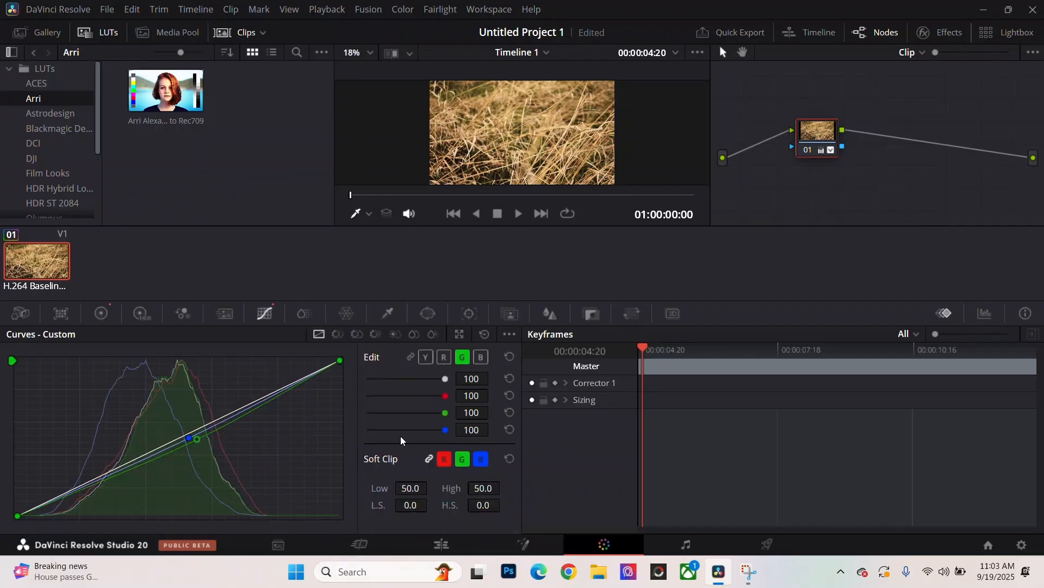
pyautogui.click(480, 357)
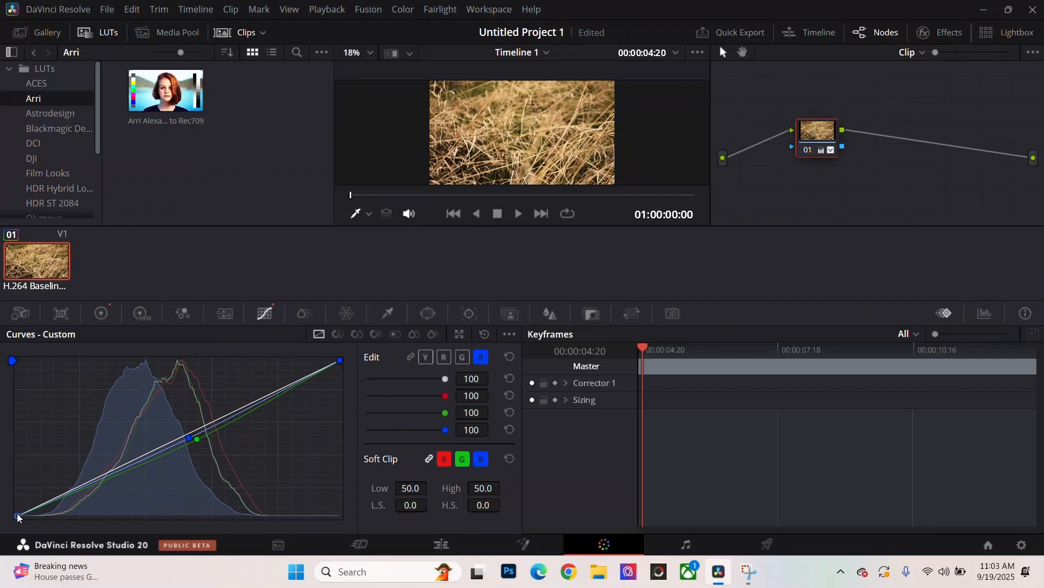
pyautogui.moveTo(17, 517)
pyautogui.mouseDown()
pyautogui.moveTo(15, 482)
pyautogui.moveTo(11, 532)
pyautogui.moveTo(8, 514)
pyautogui.mouseUp()
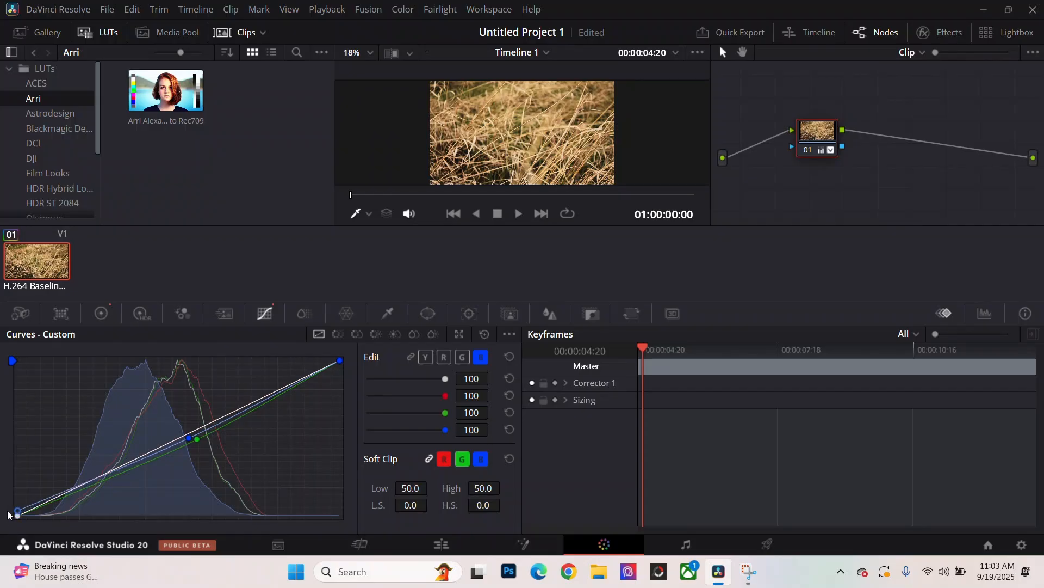
pyautogui.click(425, 357)
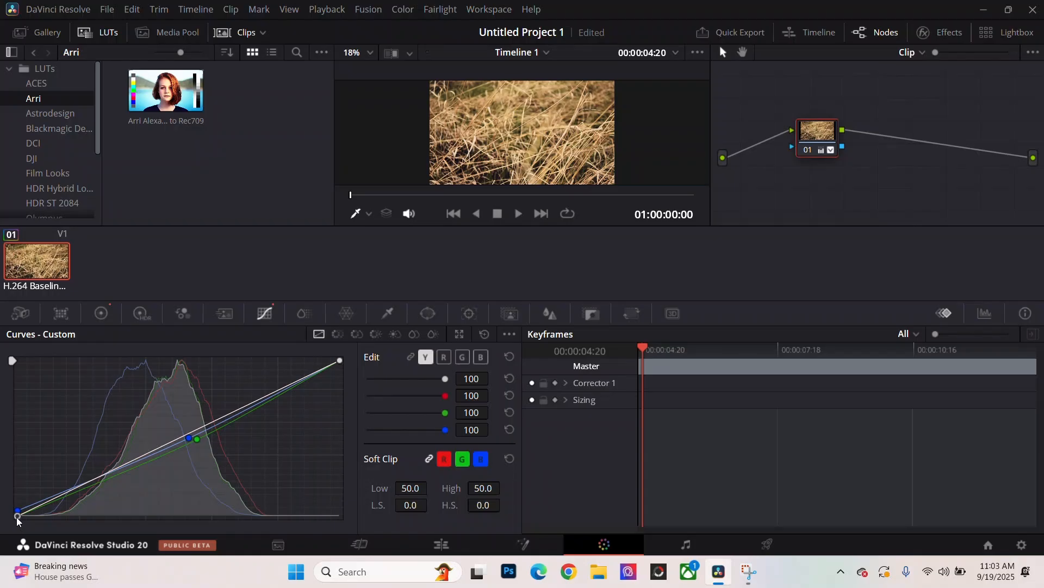
pyautogui.moveTo(17, 521)
pyautogui.mouseDown()
pyautogui.moveTo(10, 503)
pyautogui.moveTo(12, 530)
pyautogui.moveTo(12, 512)
pyautogui.mouseUp()
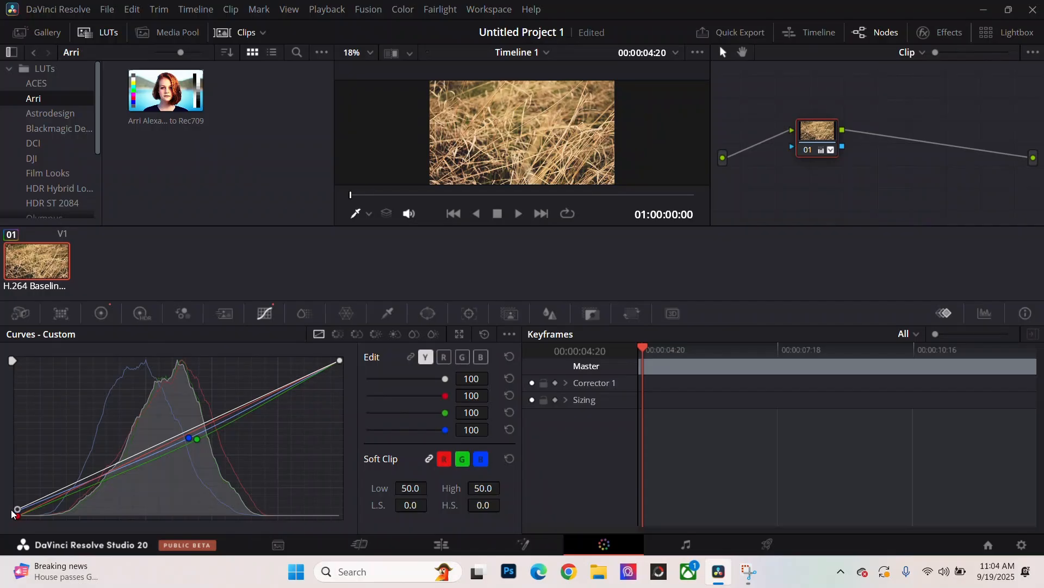
# Set the grass clip's saturation to 80.
pyautogui.click(101, 314)
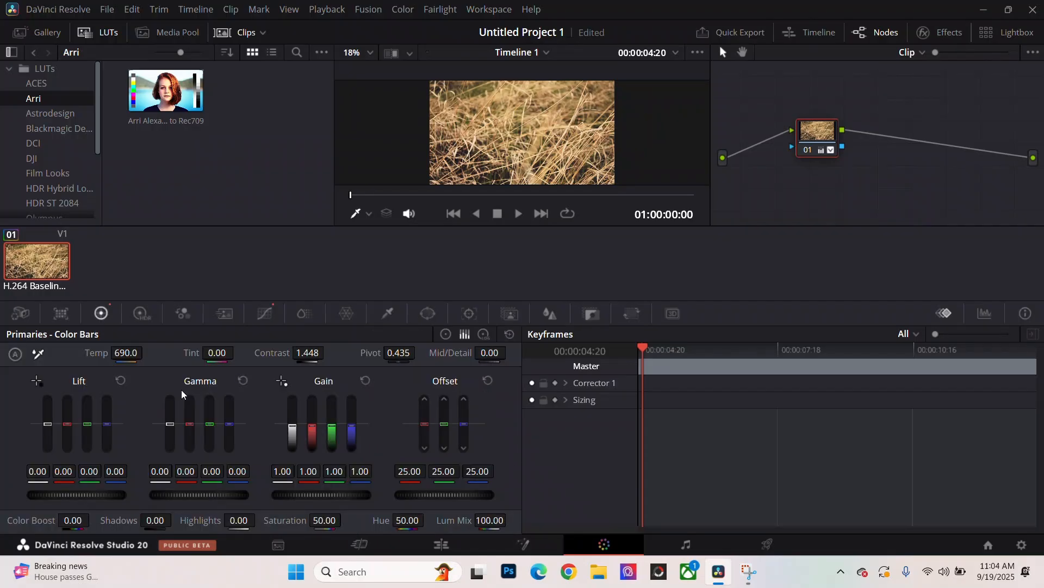
pyautogui.click(326, 519)
pyautogui.write('80')
pyautogui.press('Return')
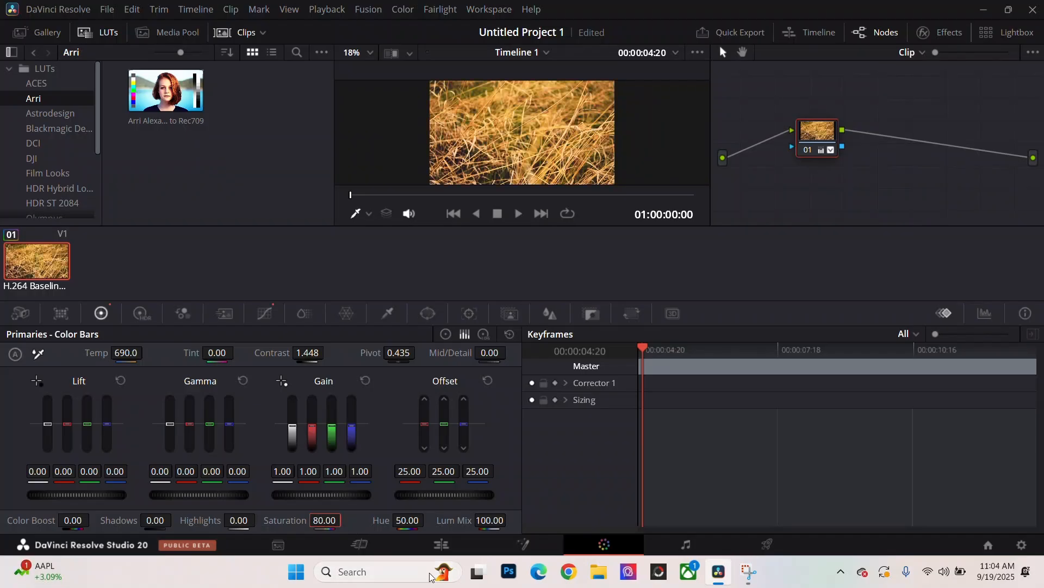
# Play back the graded grass clip in the editing timeline and return to its start.
pyautogui.click(442, 545)
pyautogui.press('space')
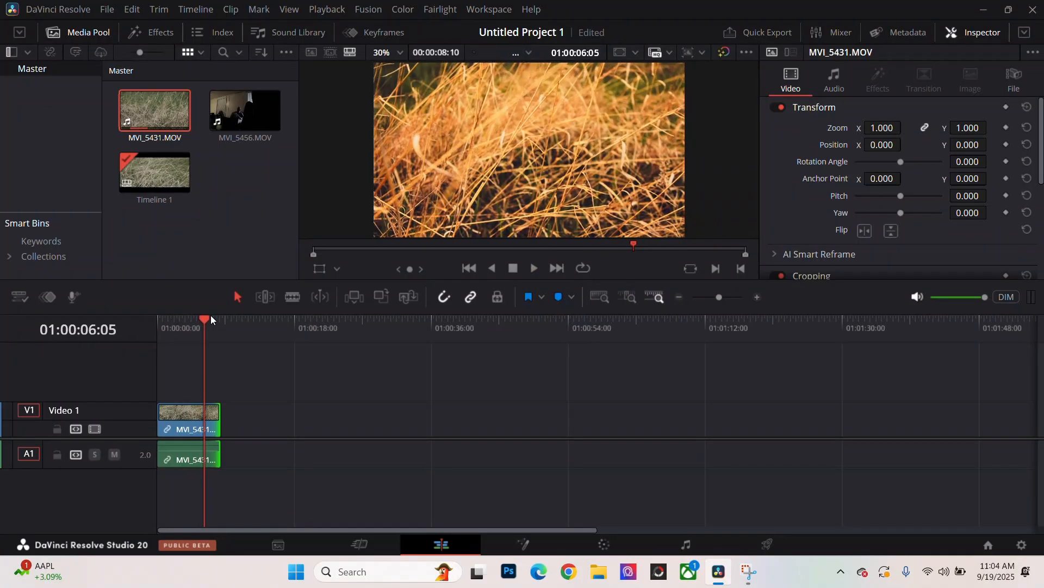
pyautogui.press('space')
pyautogui.press('Home')
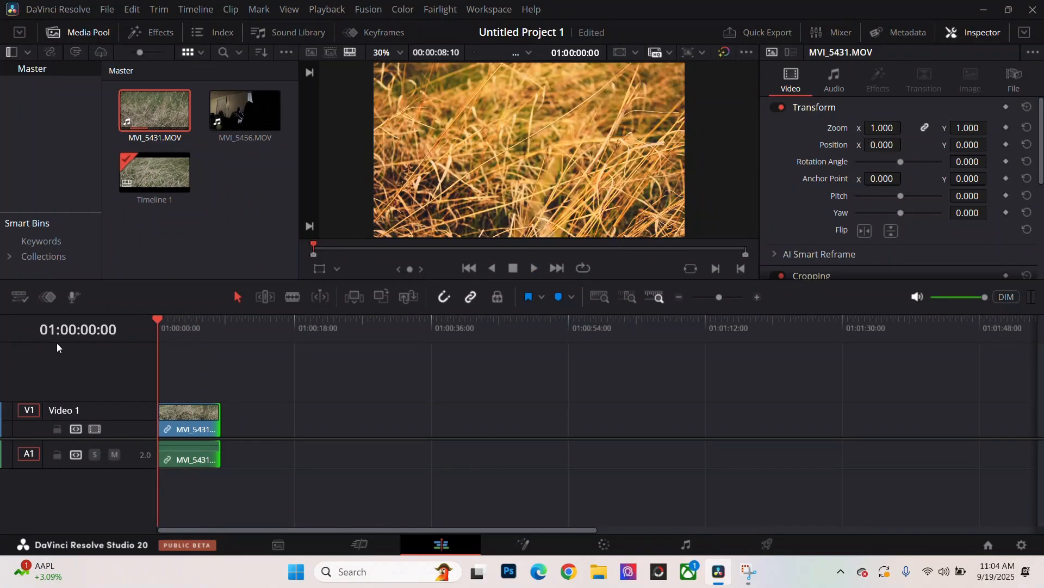
# Reduce the grass clip's color temperature to 450 in the primary corrections.
pyautogui.click(598, 551)
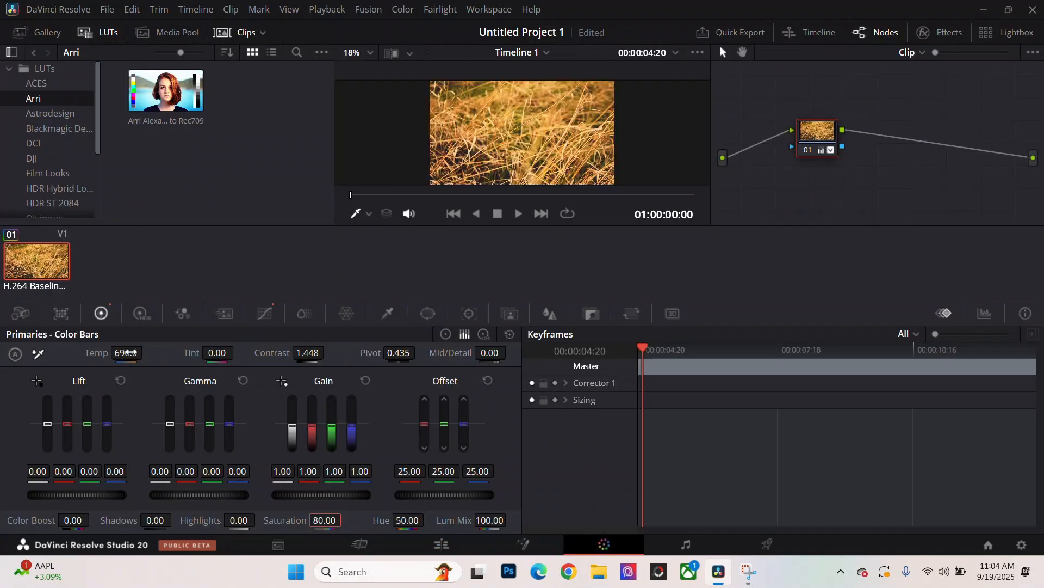
pyautogui.moveTo(147, 354); pyautogui.dragTo(144, 362)
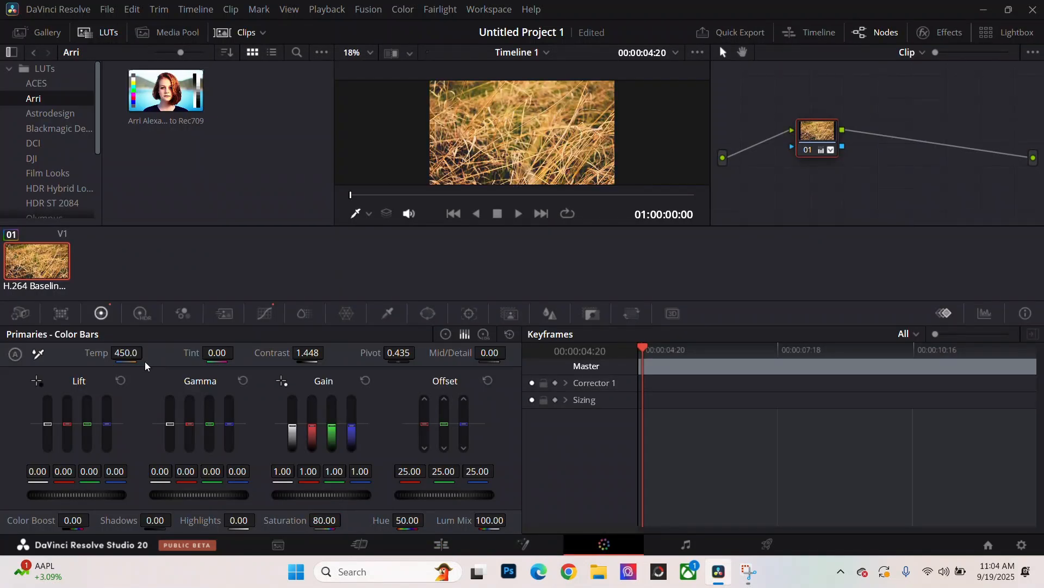
# Review the regraded grass clip by playing it twice in the editing timeline.
pyautogui.click(451, 544)
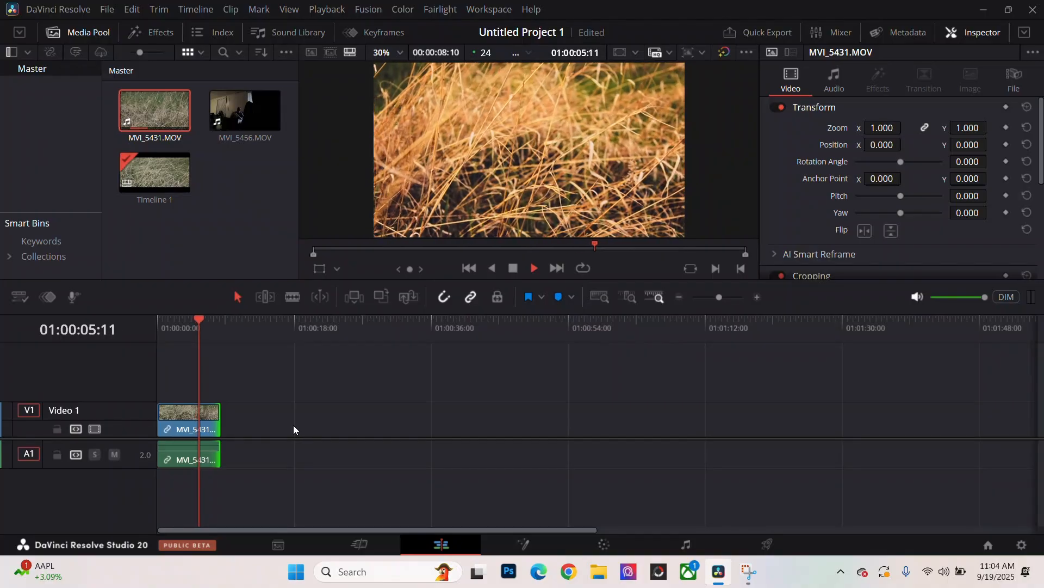
pyautogui.press('space')
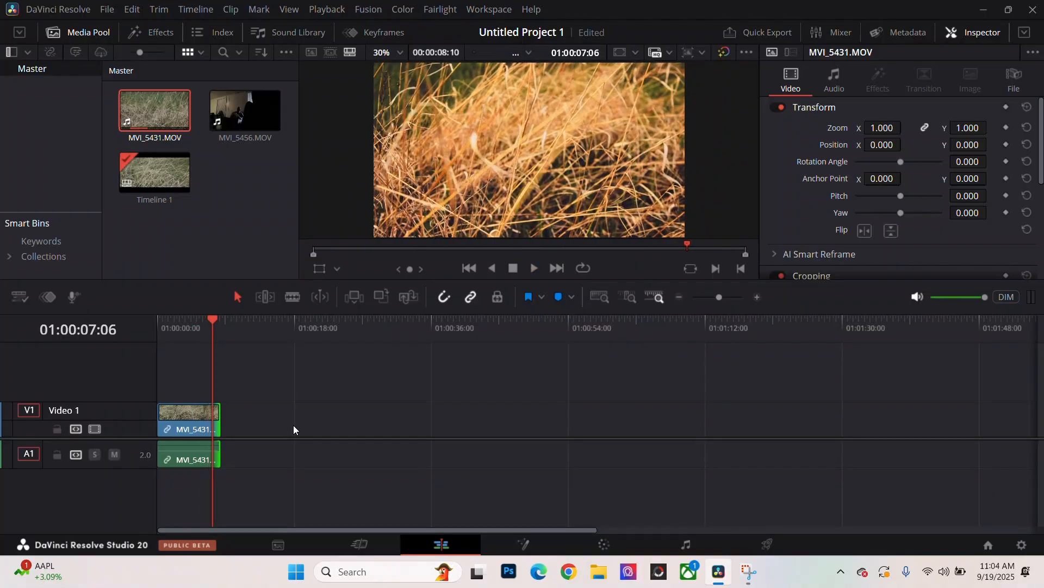
pyautogui.moveTo(210, 321); pyautogui.dragTo(0, 338)
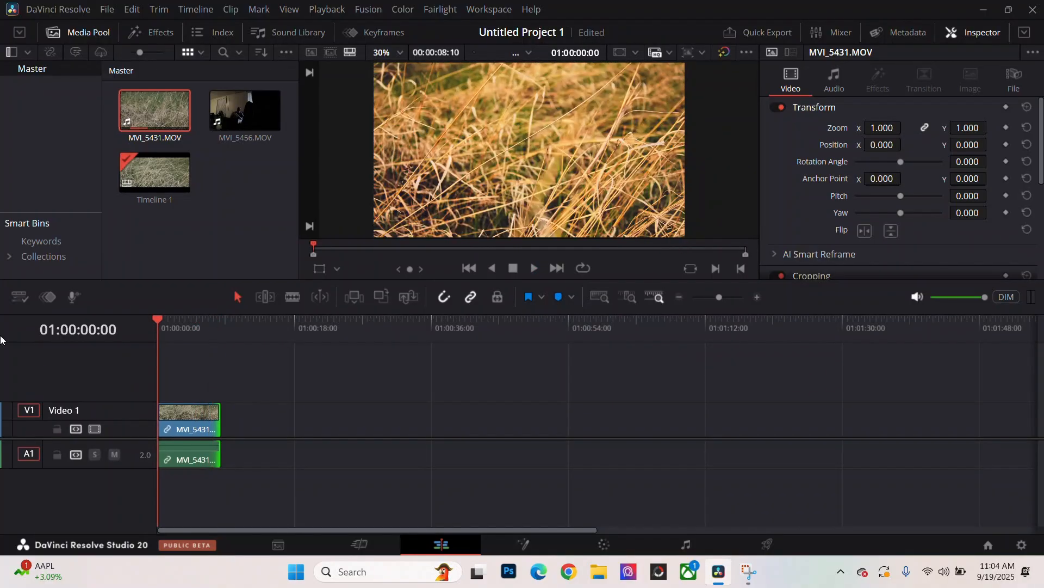
pyautogui.press('space')
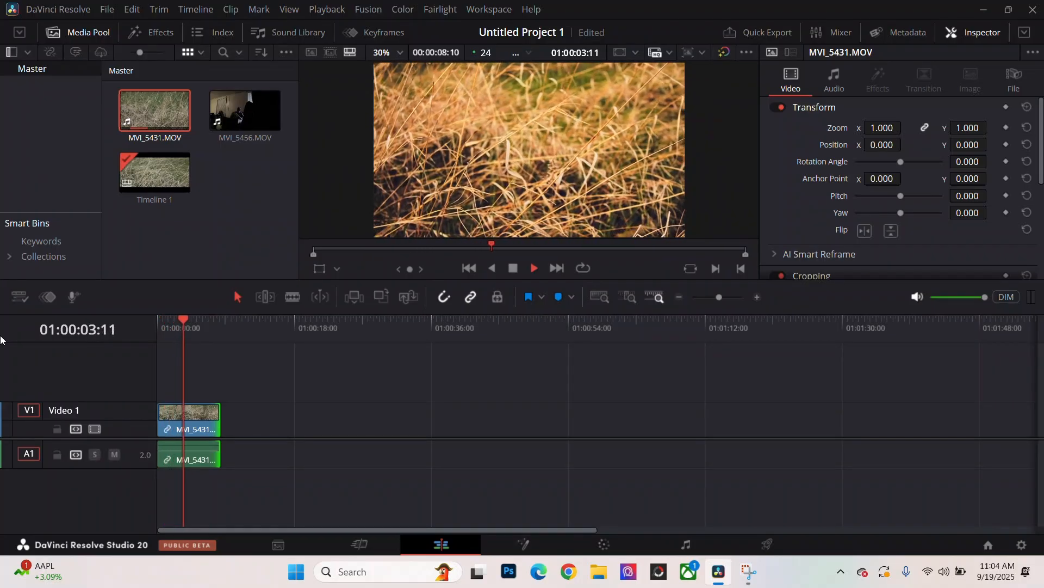
pyautogui.press('space')
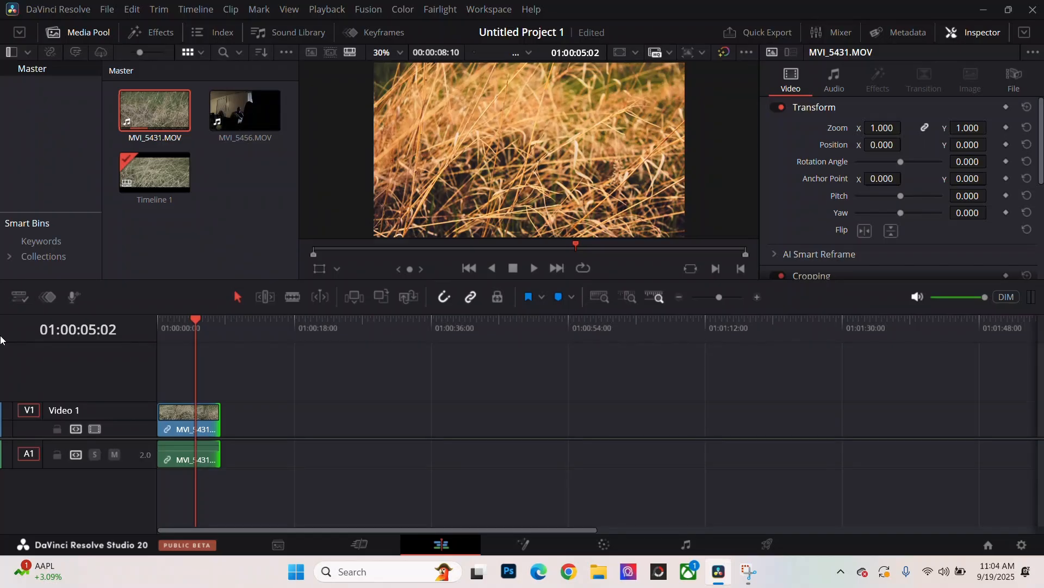
# Place MVI_5456.MOV directly after the grass clip, shorten it to end at about 01:00:17:16 and move the playhead to its start.
pyautogui.click(218, 103)
pyautogui.moveTo(218, 104); pyautogui.dragTo(220, 431)
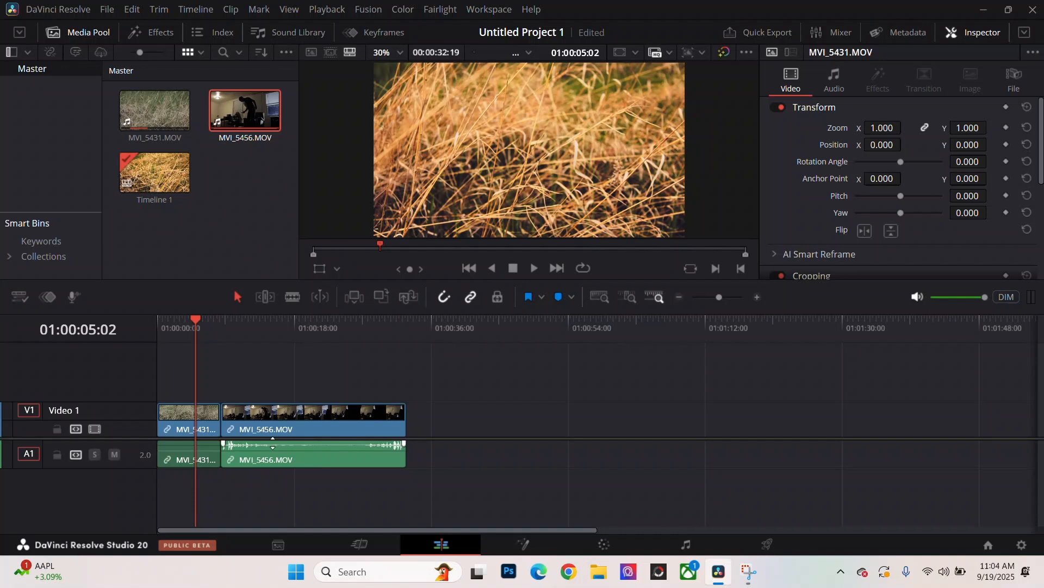
pyautogui.moveTo(194, 317); pyautogui.dragTo(293, 326)
pyautogui.moveTo(223, 416); pyautogui.dragTo(248, 423)
pyautogui.moveTo(334, 417); pyautogui.dragTo(290, 416)
pyautogui.moveTo(295, 326); pyautogui.dragTo(217, 328)
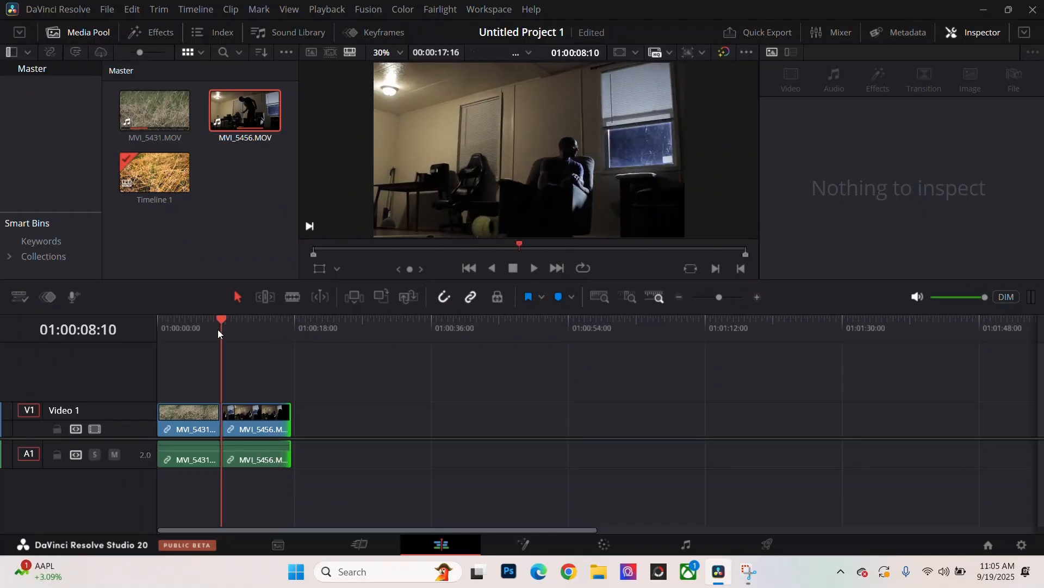
# Play back the ungraded indoor clip in the editing timeline and return to its start.
pyautogui.press('space')
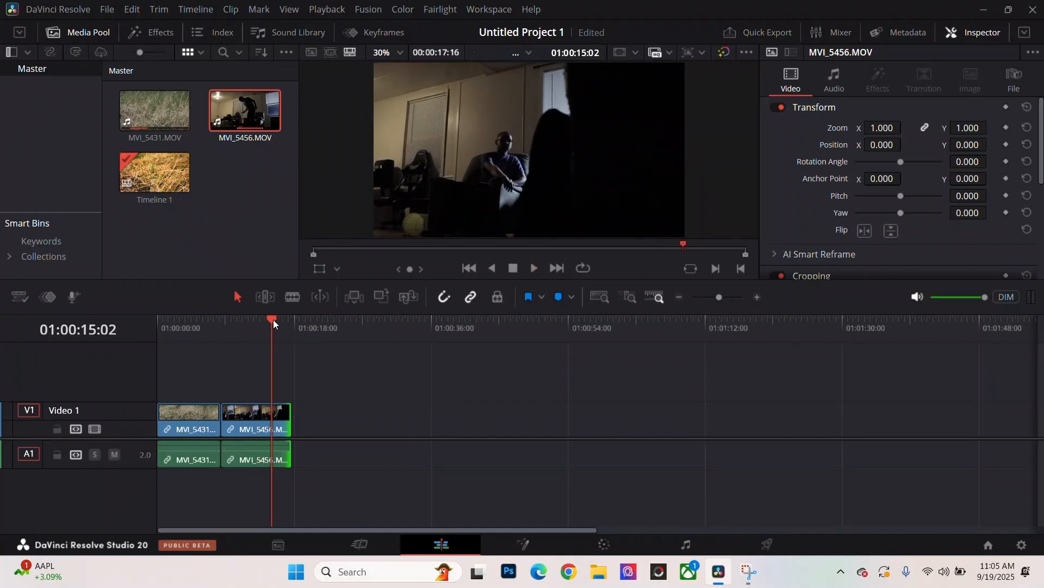
pyautogui.moveTo(273, 319); pyautogui.dragTo(227, 329)
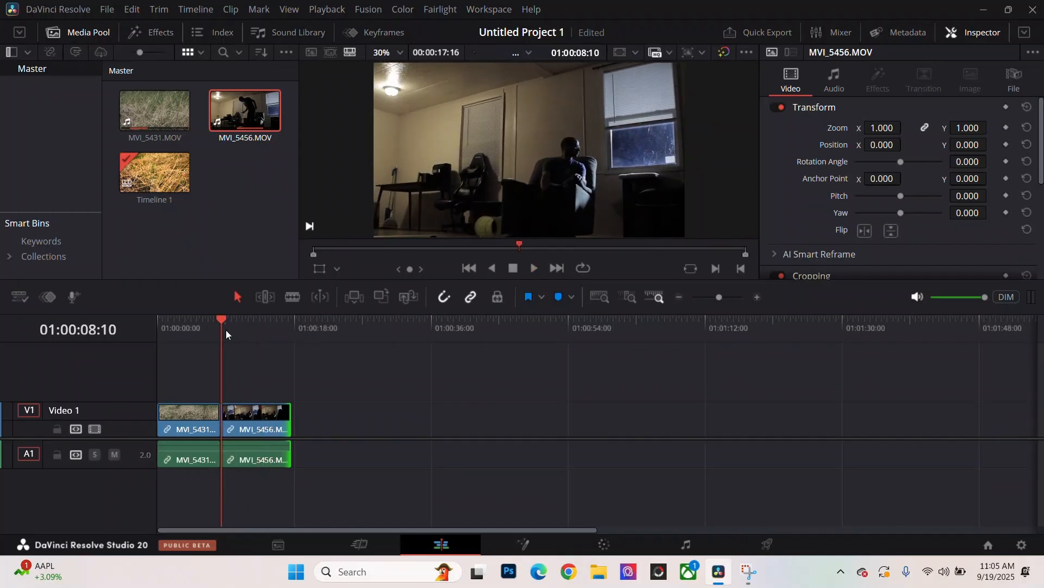
# Open the indoor clip for color grading and raise its contrast to 1.056 in the primary corrections.
pyautogui.click(253, 427)
pyautogui.click(604, 544)
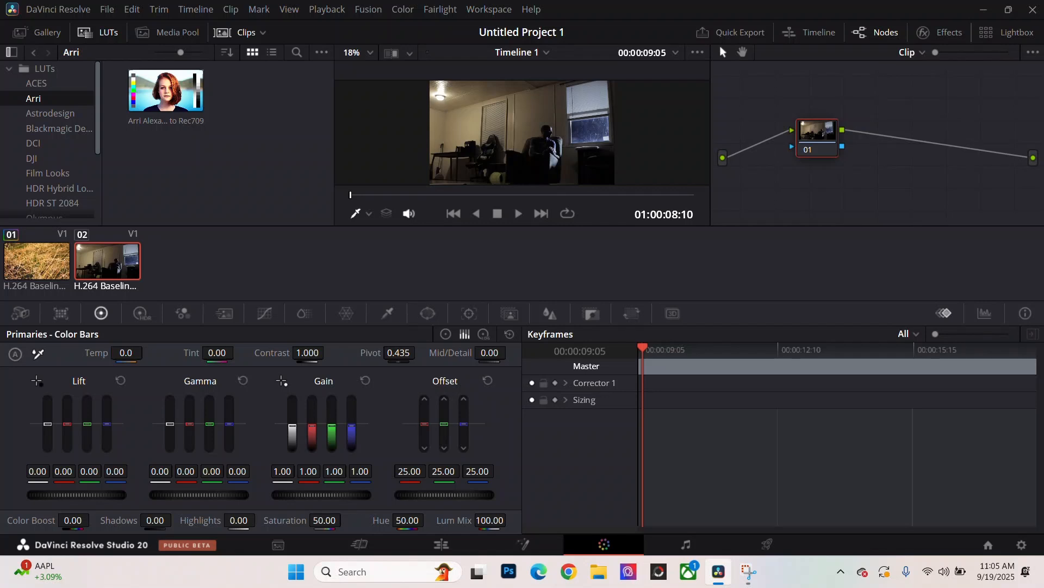
pyautogui.moveTo(309, 353); pyautogui.dragTo(329, 353)
# Limit the curves' Soft Clip to blue and pull the red custom curve down through the midtones.
pyautogui.click(265, 320)
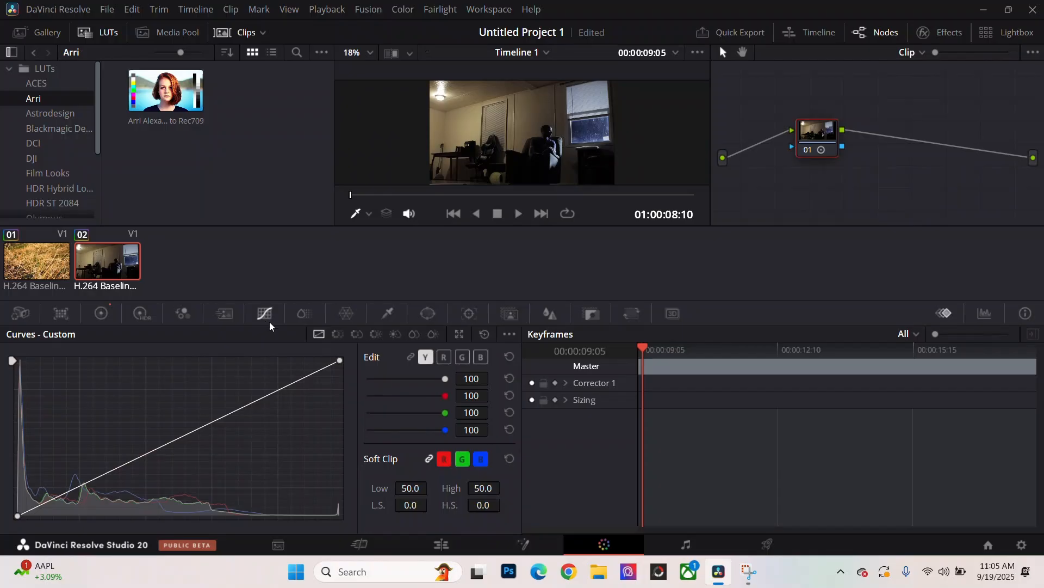
pyautogui.click(441, 463)
pyautogui.click(481, 459)
pyautogui.click(444, 357)
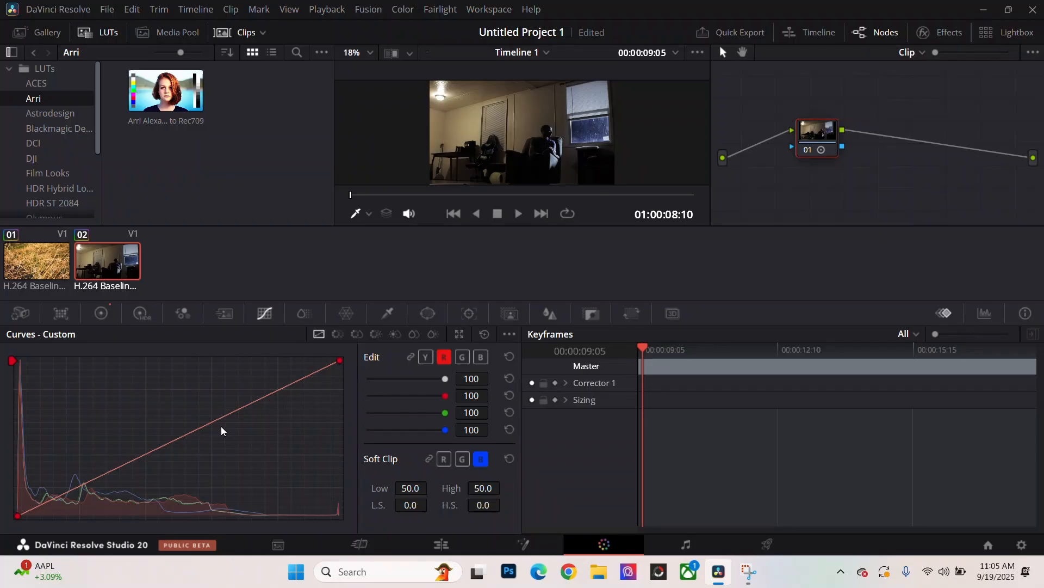
pyautogui.moveTo(201, 427); pyautogui.dragTo(214, 471)
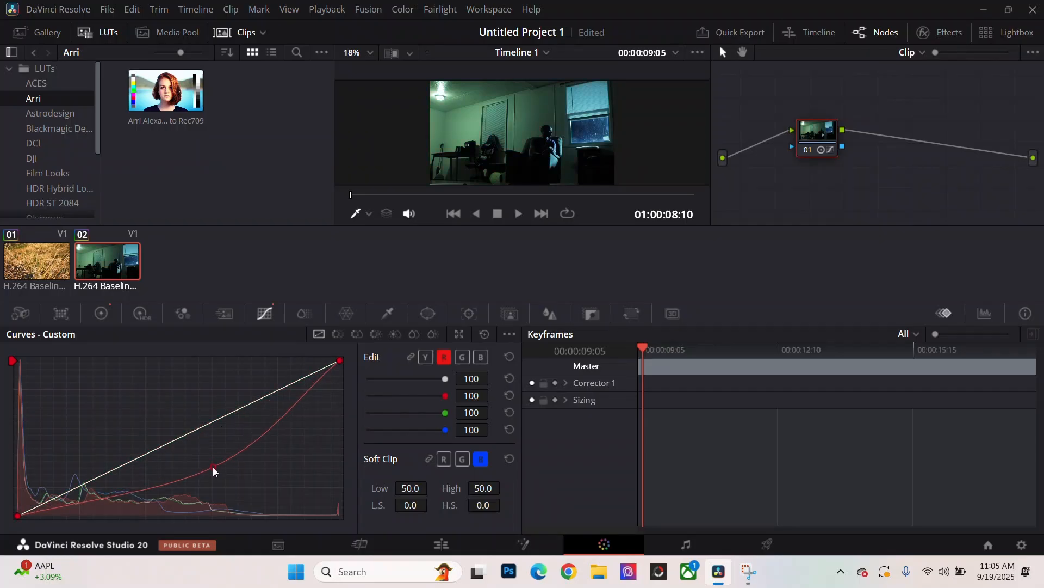
# Raise the black point of the indoor clip's blue custom curve slightly.
pyautogui.click(481, 357)
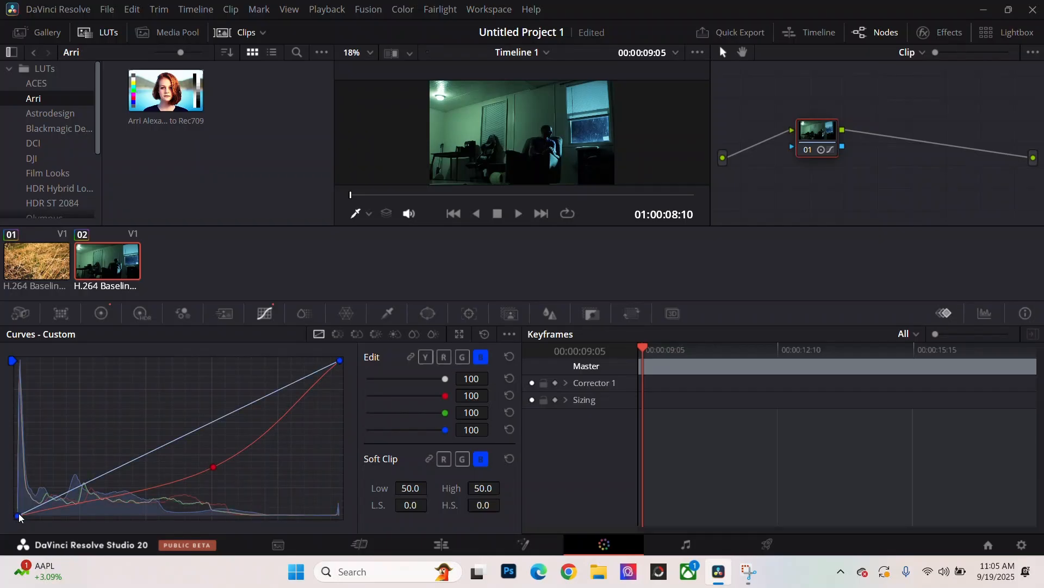
pyautogui.moveTo(17, 520); pyautogui.dragTo(12, 512)
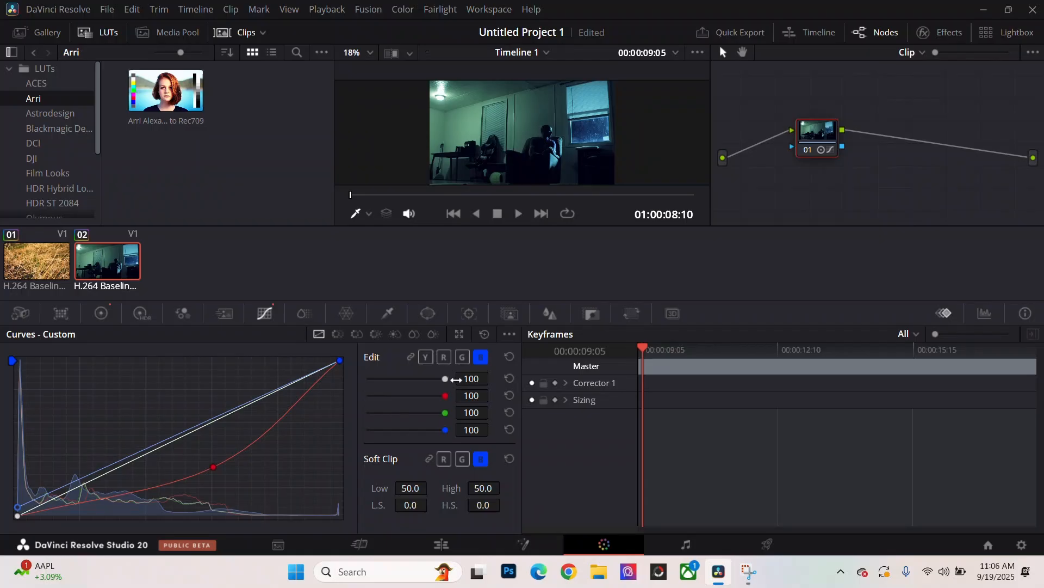
# Pull the luma custom curve down in the midtones and lower the green curve slightly.
pyautogui.click(426, 357)
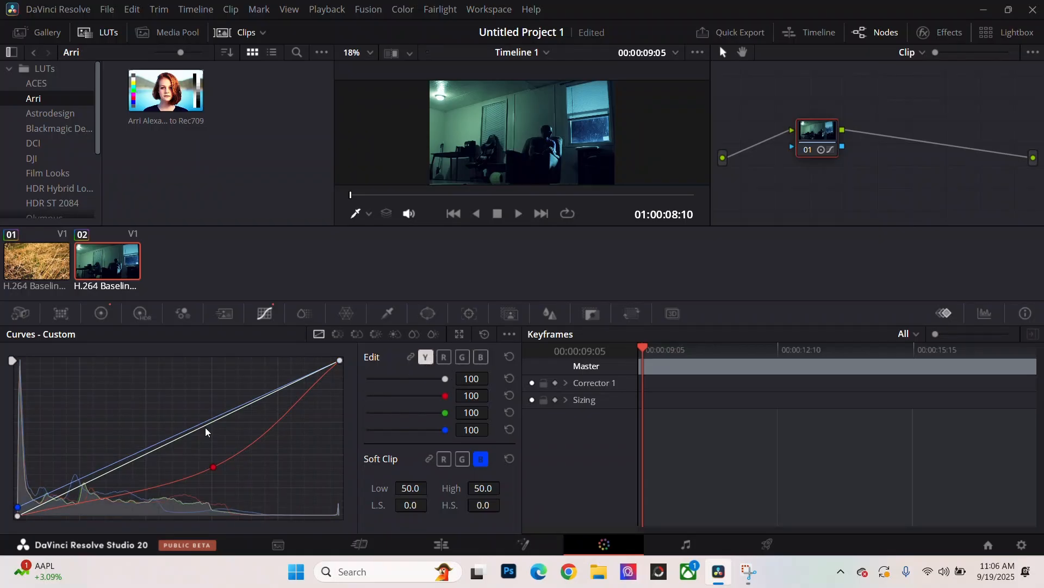
pyautogui.moveTo(196, 433); pyautogui.dragTo(192, 463)
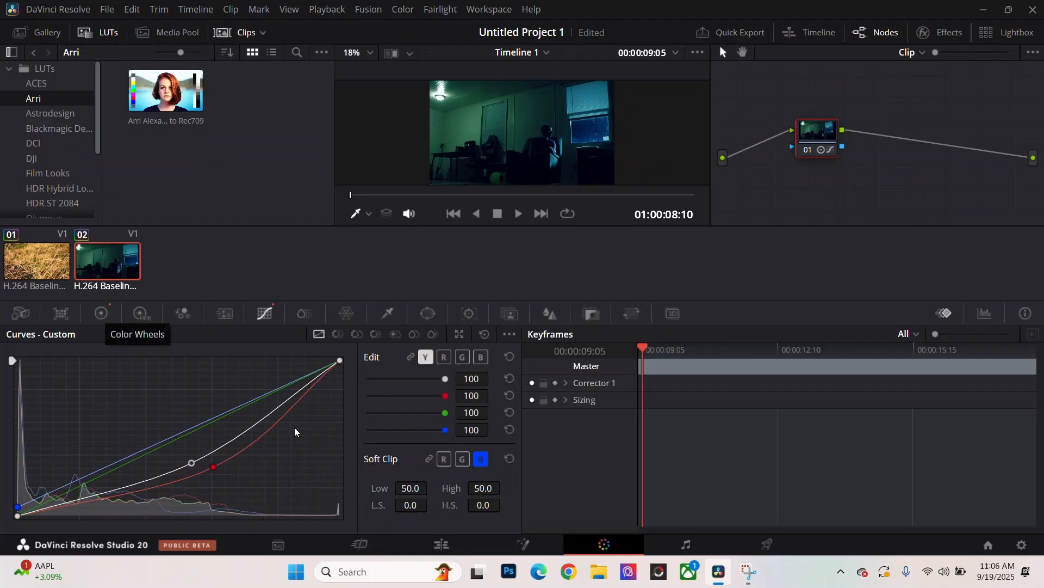
pyautogui.click(462, 357)
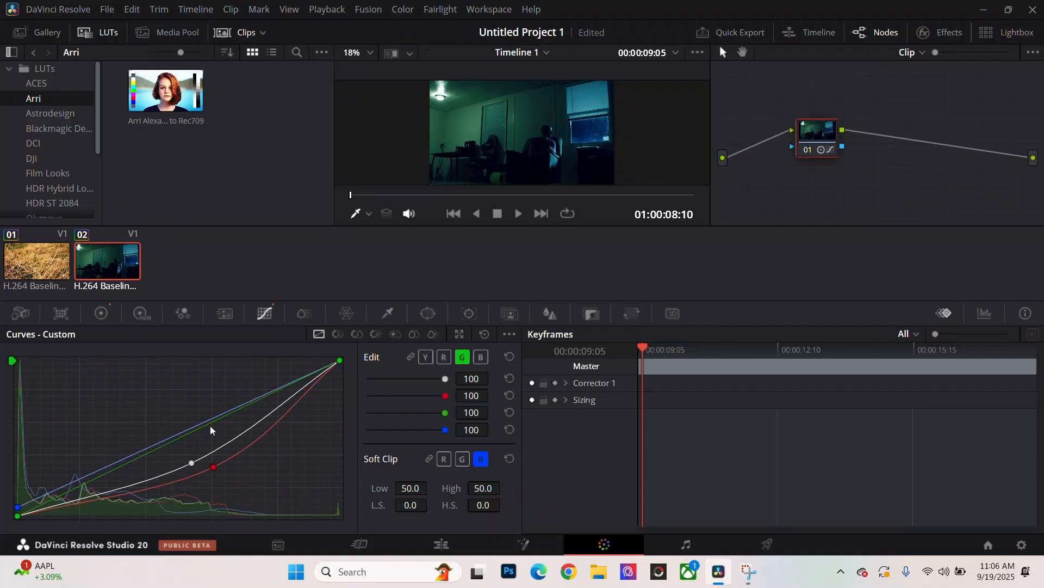
pyautogui.moveTo(191, 441); pyautogui.dragTo(186, 449)
# Try a saturation of 20 on the indoor clip in the primary corrections and settle on 40.
pyautogui.click(102, 314)
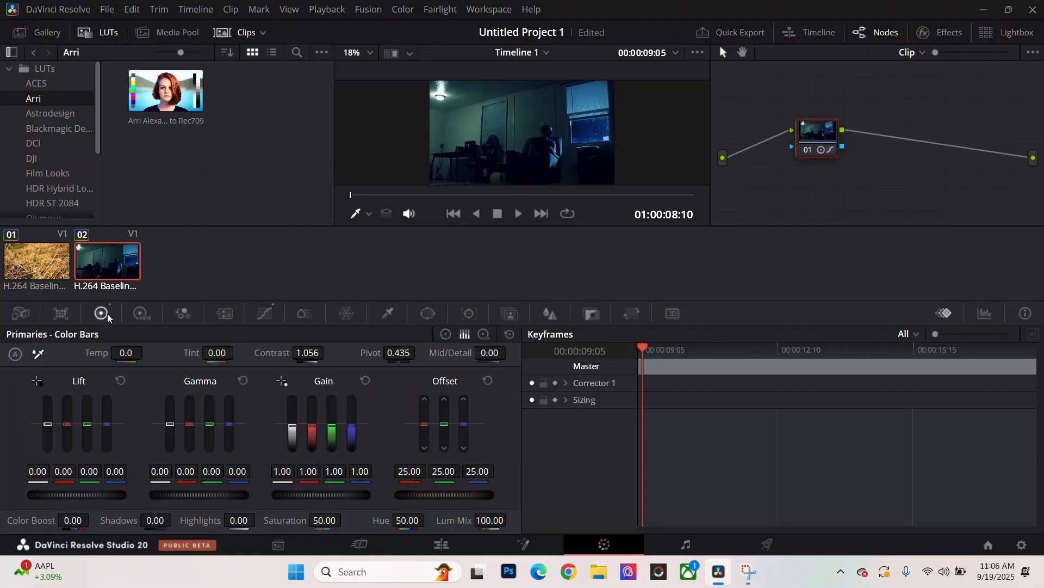
pyautogui.click(326, 521)
pyautogui.write('20')
pyautogui.press('Return')
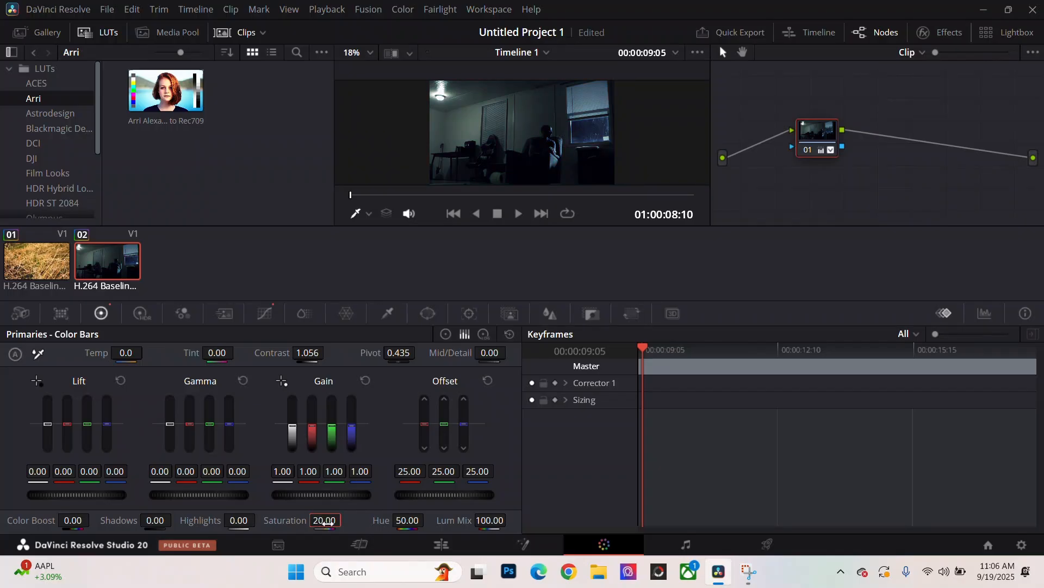
pyautogui.click(329, 520)
pyautogui.write('40')
pyautogui.press('Return')
# Play back the graded indoor clip in the editing timeline and return to the start of the timeline.
pyautogui.click(431, 544)
pyautogui.press('space')
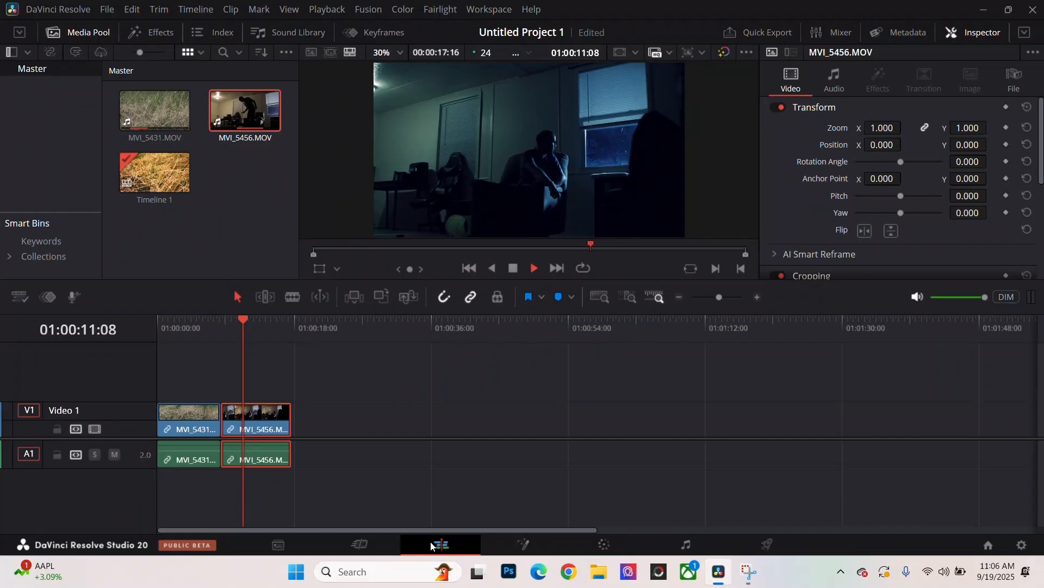
pyautogui.press('space')
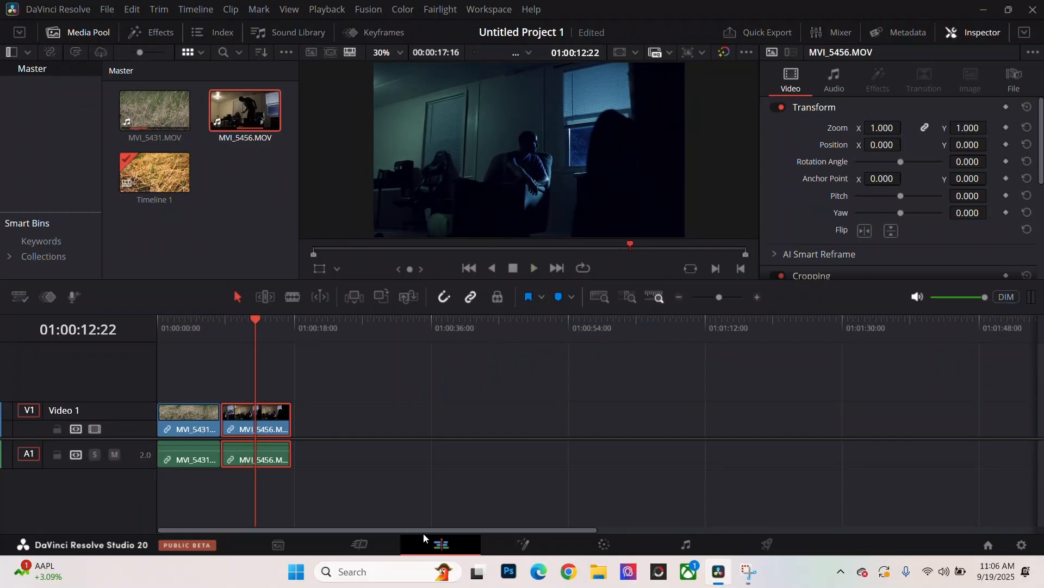
pyautogui.moveTo(257, 325); pyautogui.dragTo(115, 351)
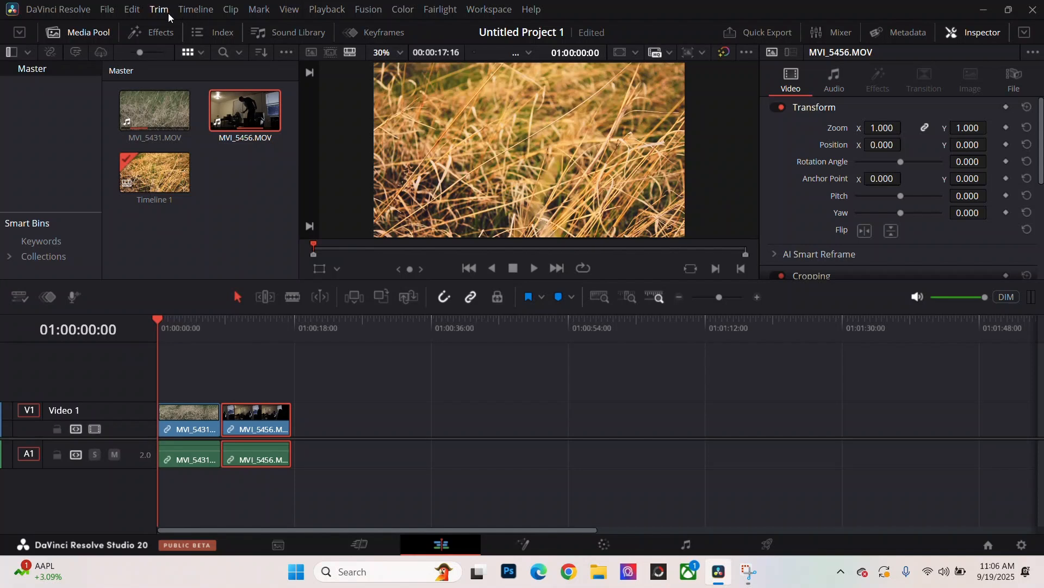
# Apply 2.35 output blanking to the timeline for a widescreen letterbox.
pyautogui.click(197, 10)
pyautogui.moveTo(331, 330)
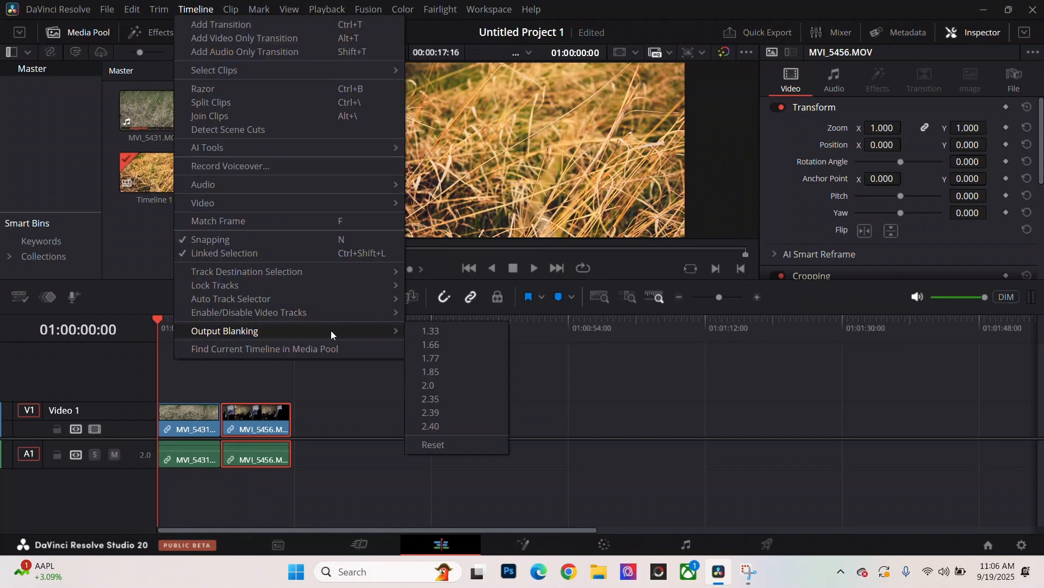
pyautogui.click(442, 399)
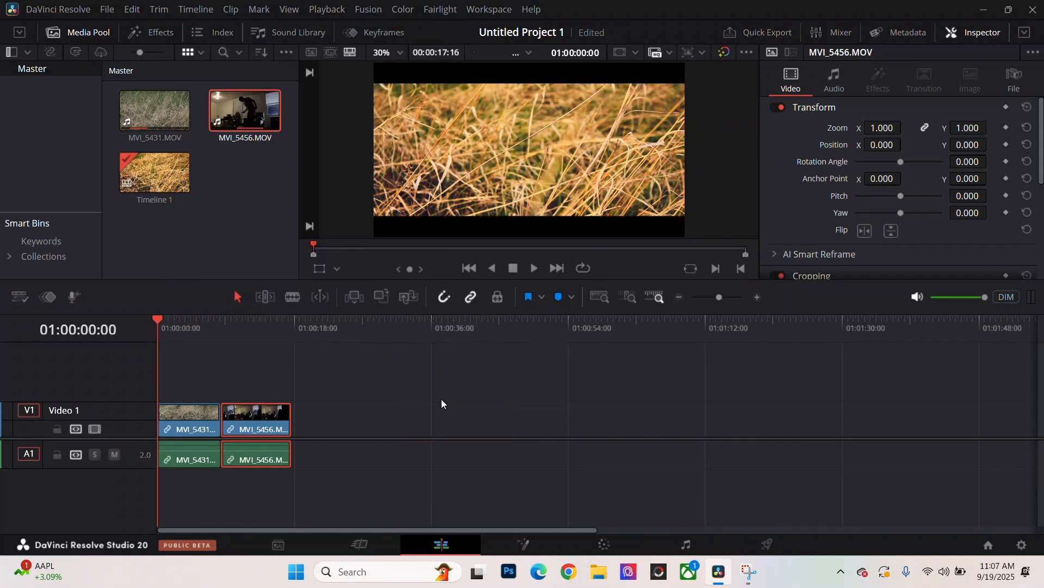
# Review both letterboxed clips by playing the timeline and restarting playback from its beginning.
pyautogui.press('space')
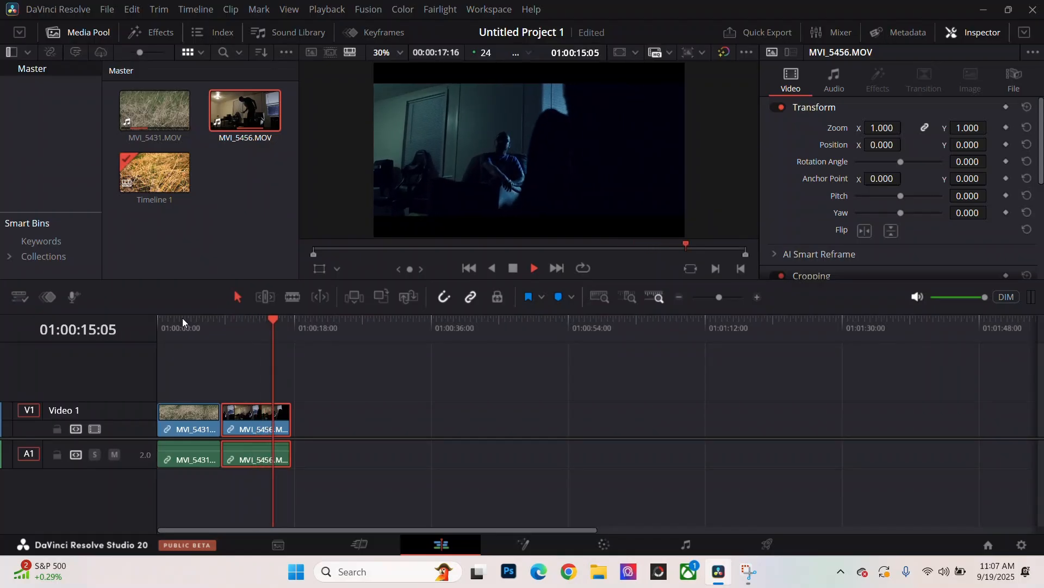
pyautogui.press('space')
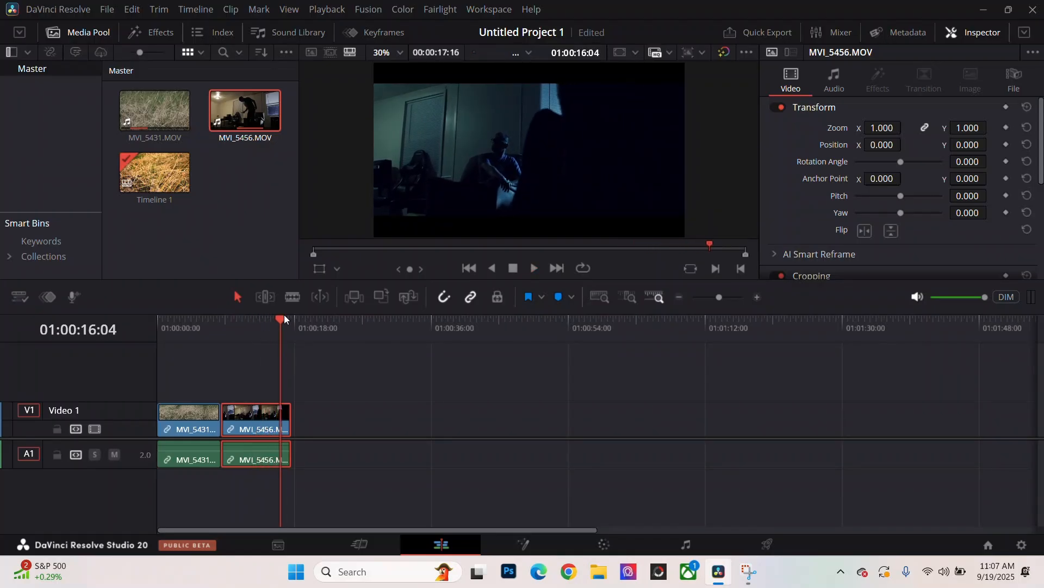
pyautogui.press('Home')
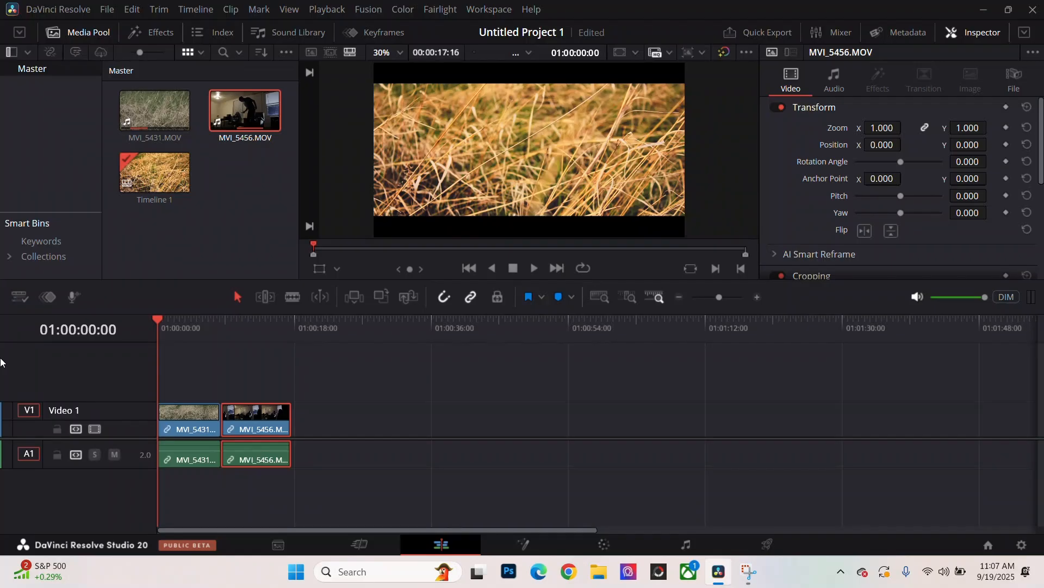
pyautogui.press('space')
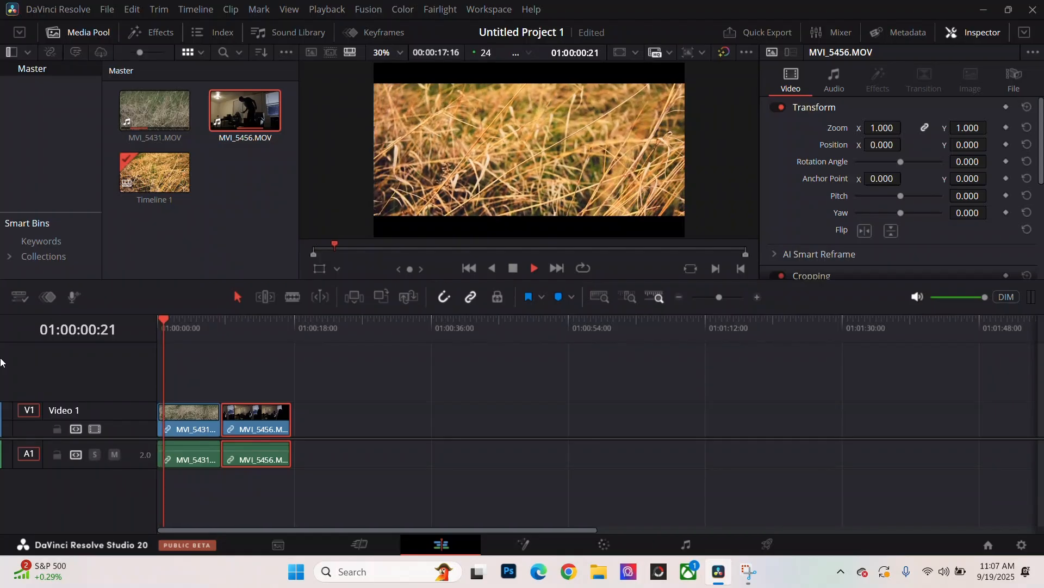